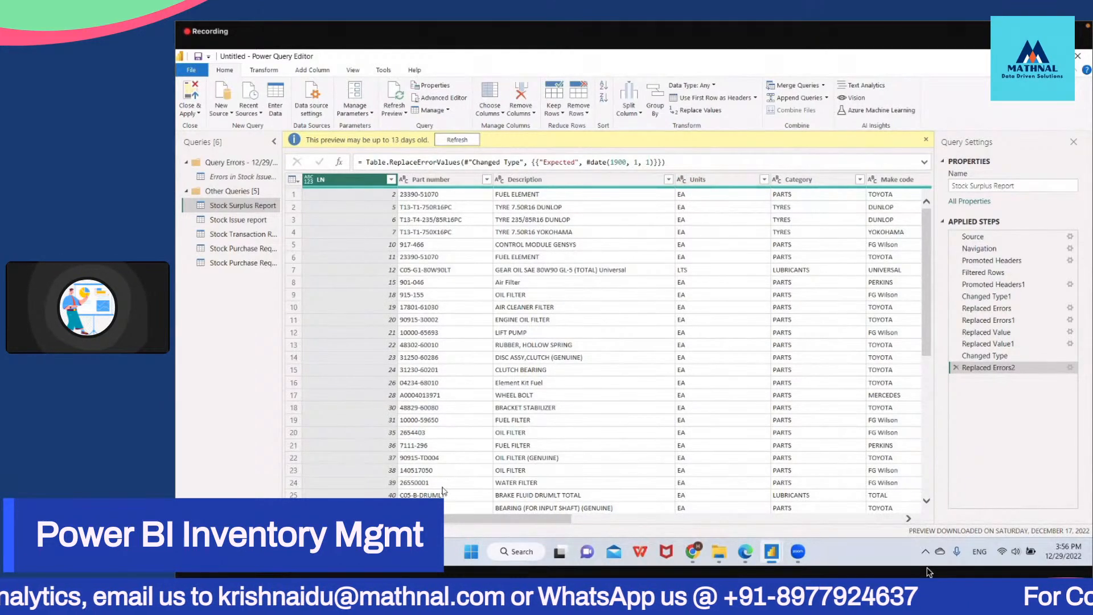
Step: Examine the rows and all columns of the Stock Surplus Report query, from LN through Expected
left_click_drag(417, 518, 596, 517)
left_click(705, 497)
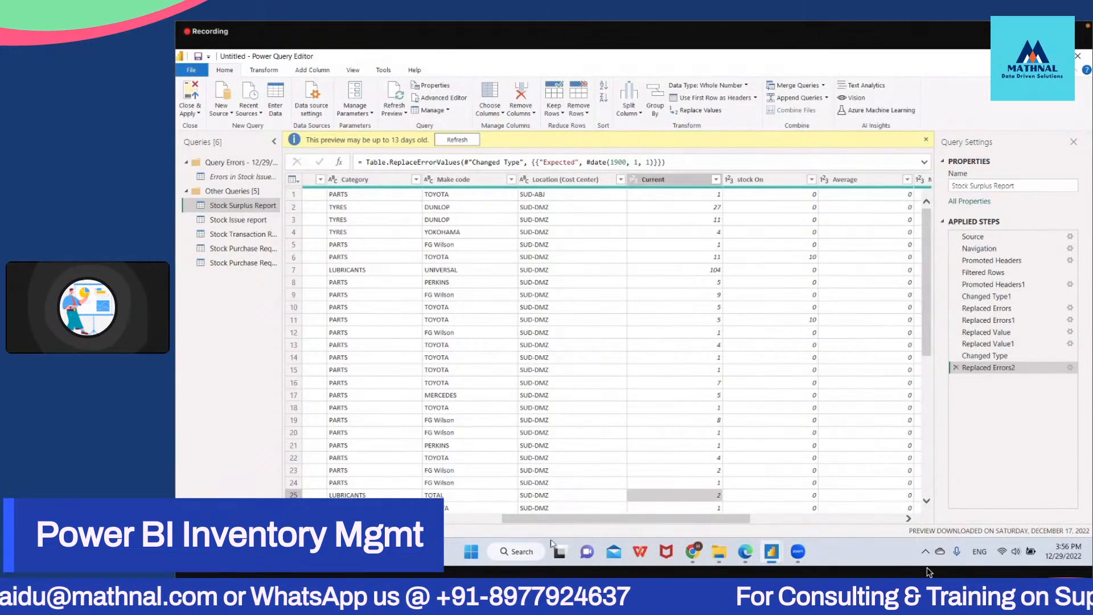
left_click_drag(608, 443, 699, 444)
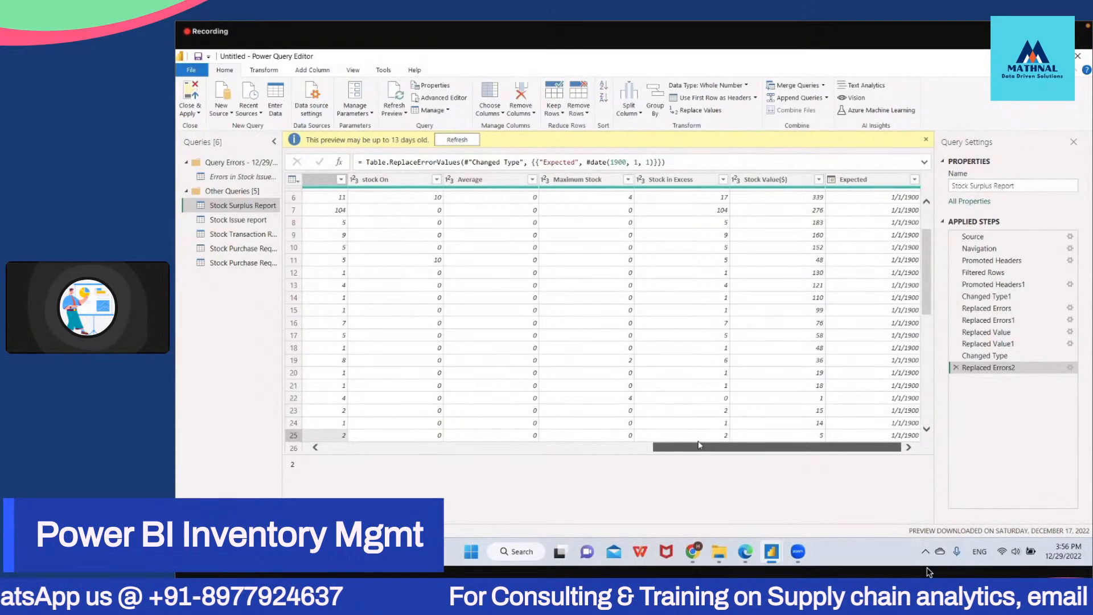
left_click_drag(658, 449, 352, 471)
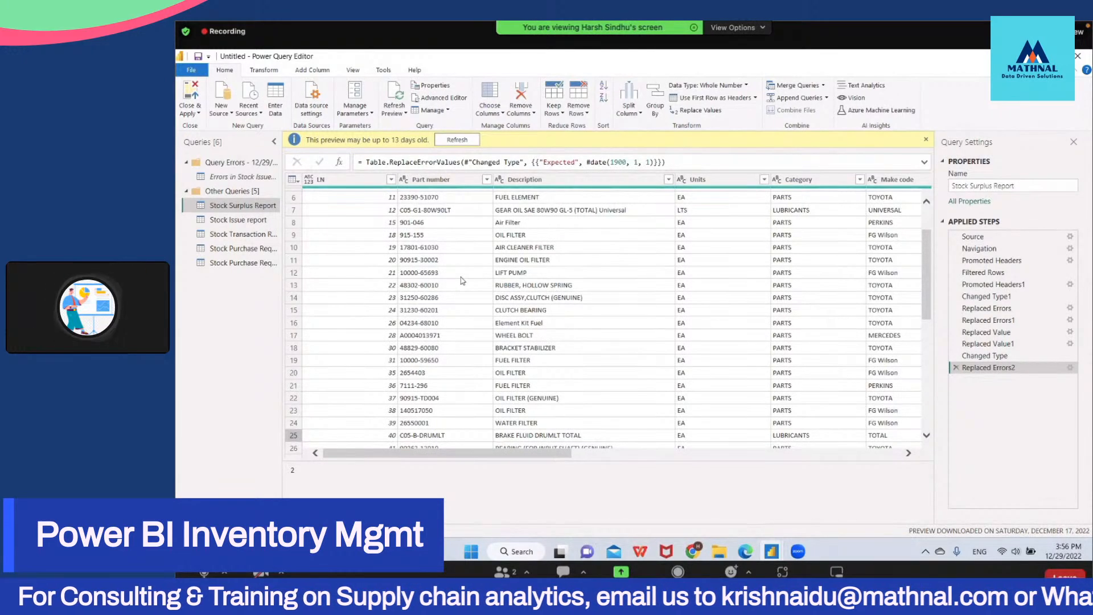
scroll(463, 277, "up", 1)
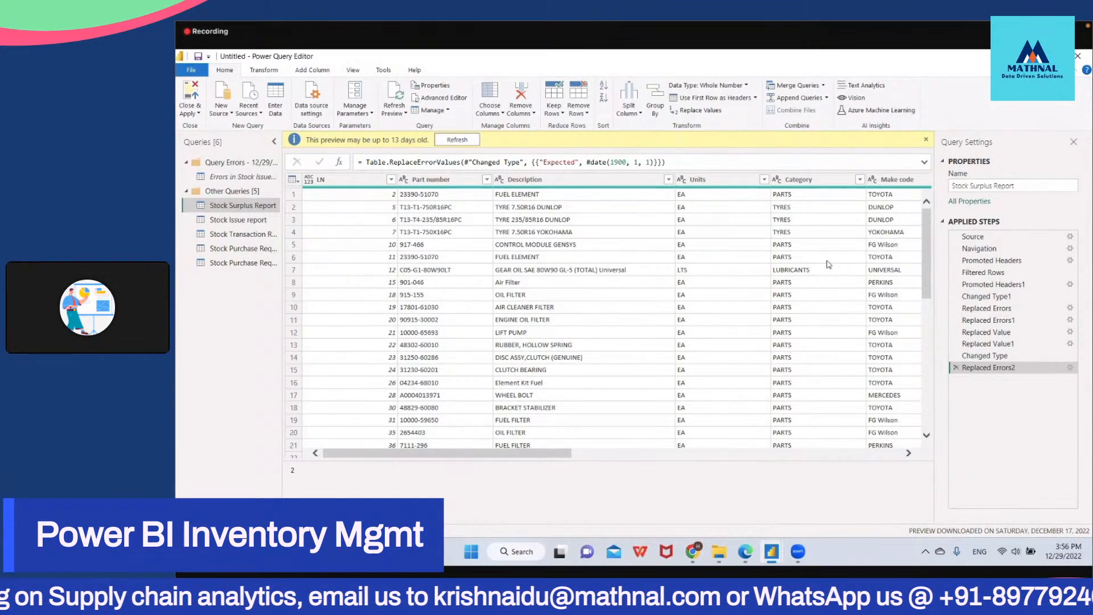
left_click_drag(932, 249, 926, 247)
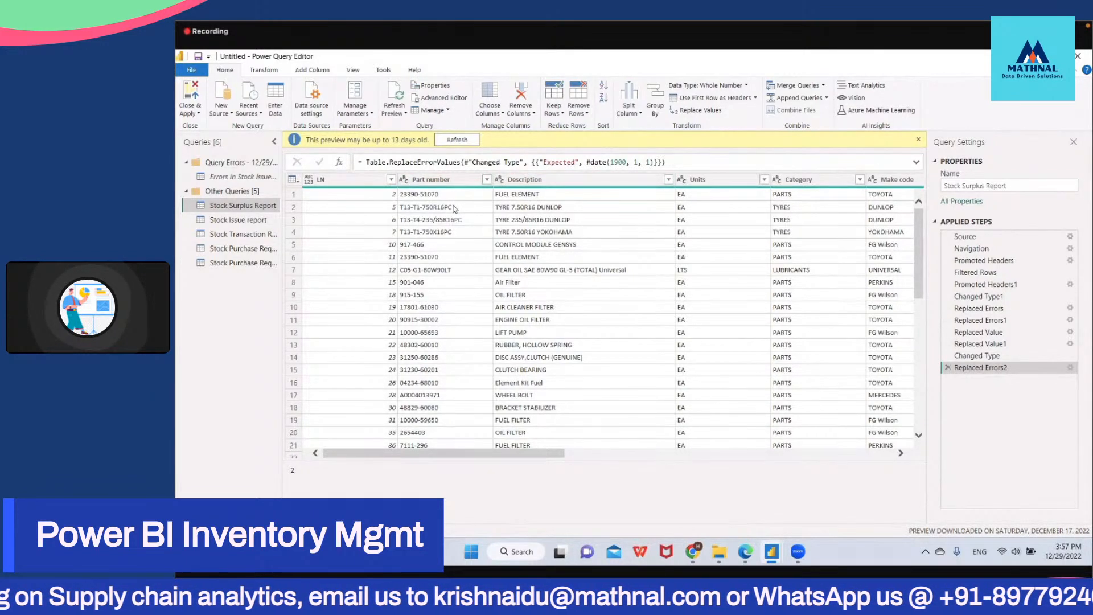
left_click(527, 196)
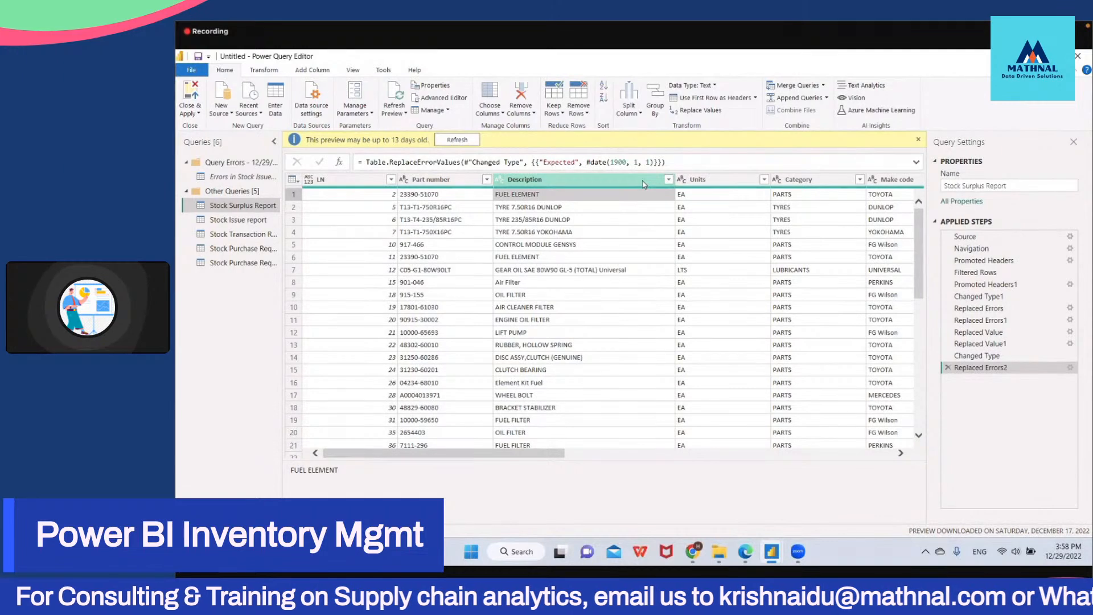
scroll(772, 272, "down", 8)
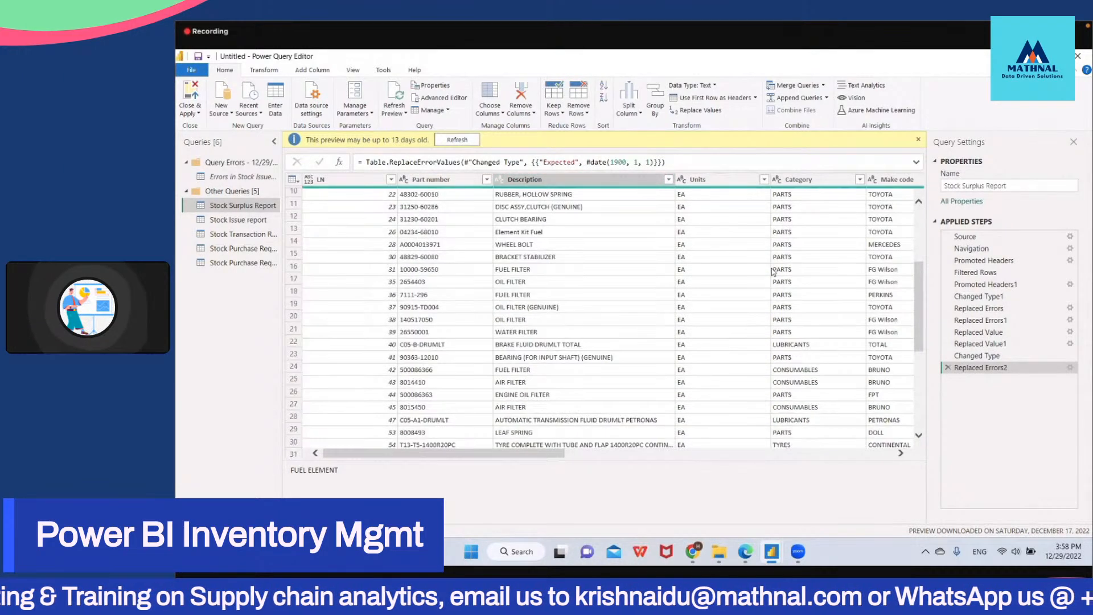
scroll(772, 272, "down", 10)
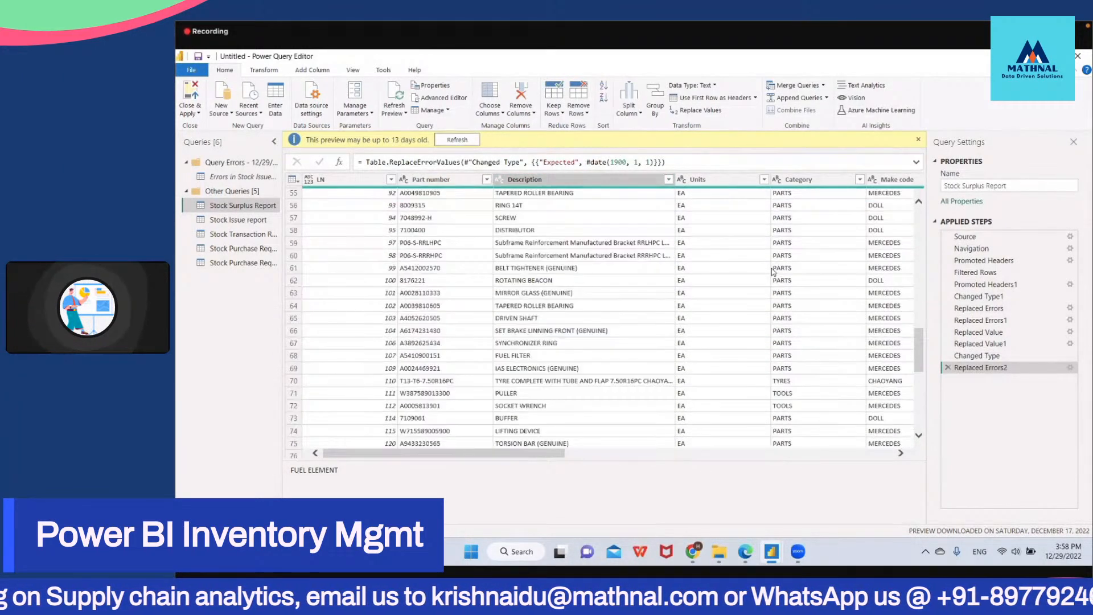
scroll(772, 266, "up", 6)
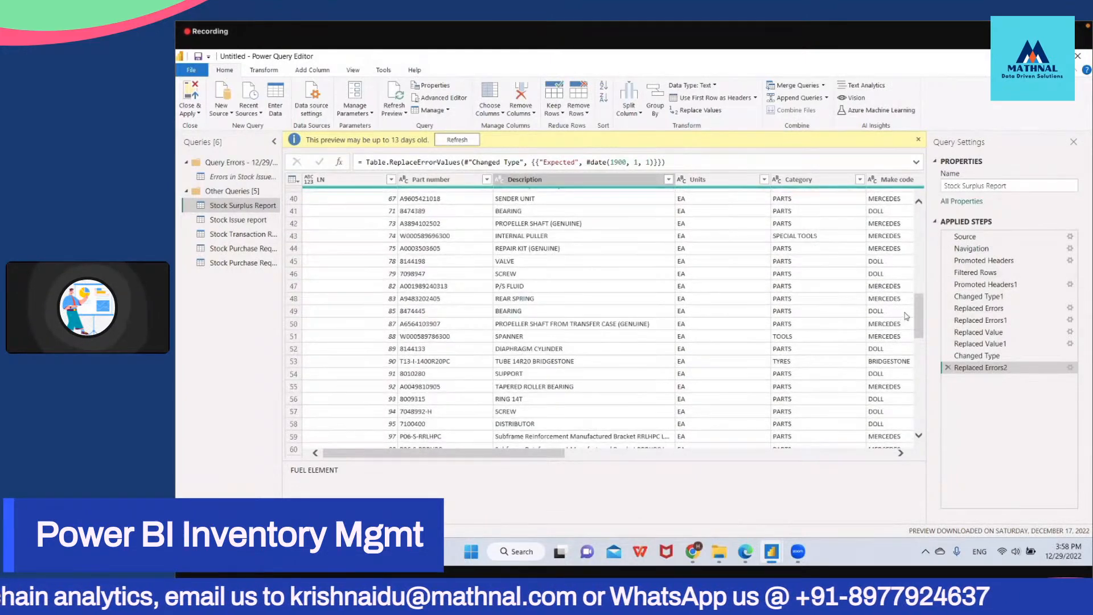
scroll(864, 247, "up", 13)
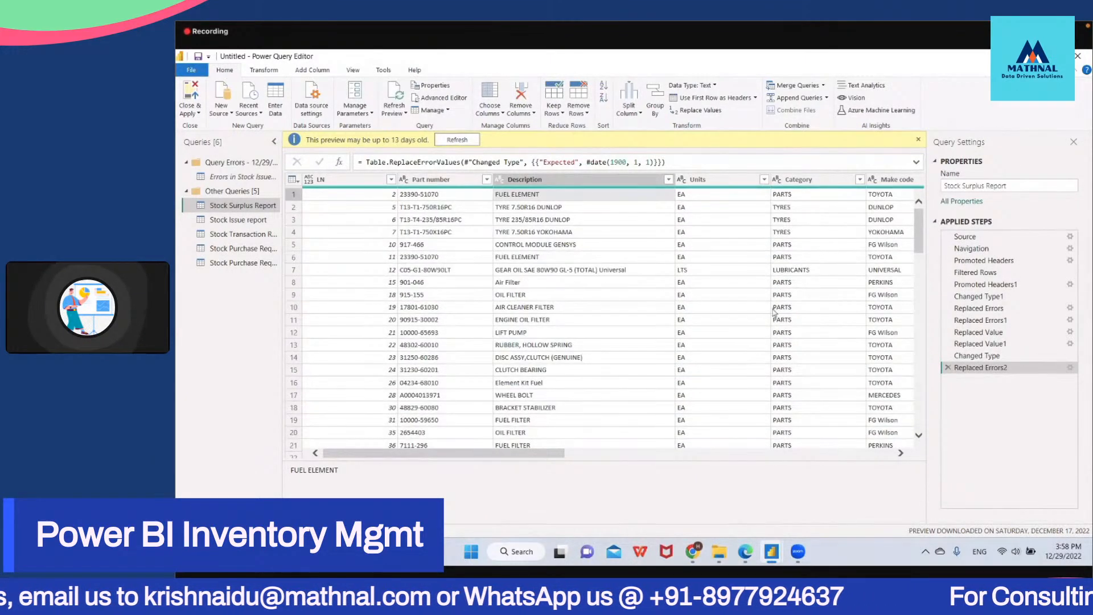
left_click_drag(511, 453, 573, 455)
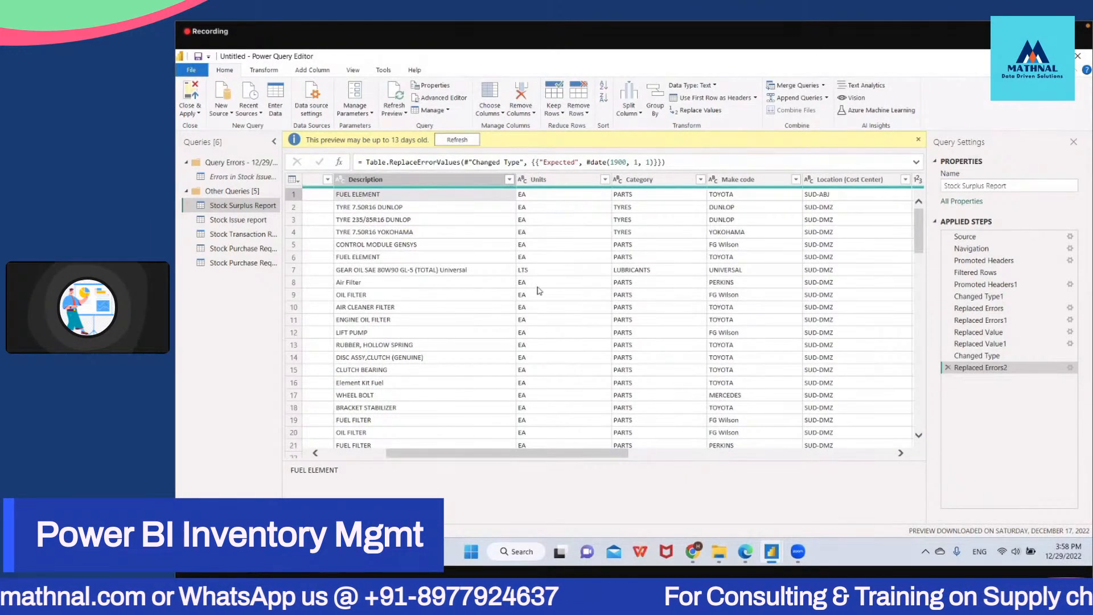
Step: Apply a filter on the Category column with all categories selected and recheck its category list
left_click(700, 179)
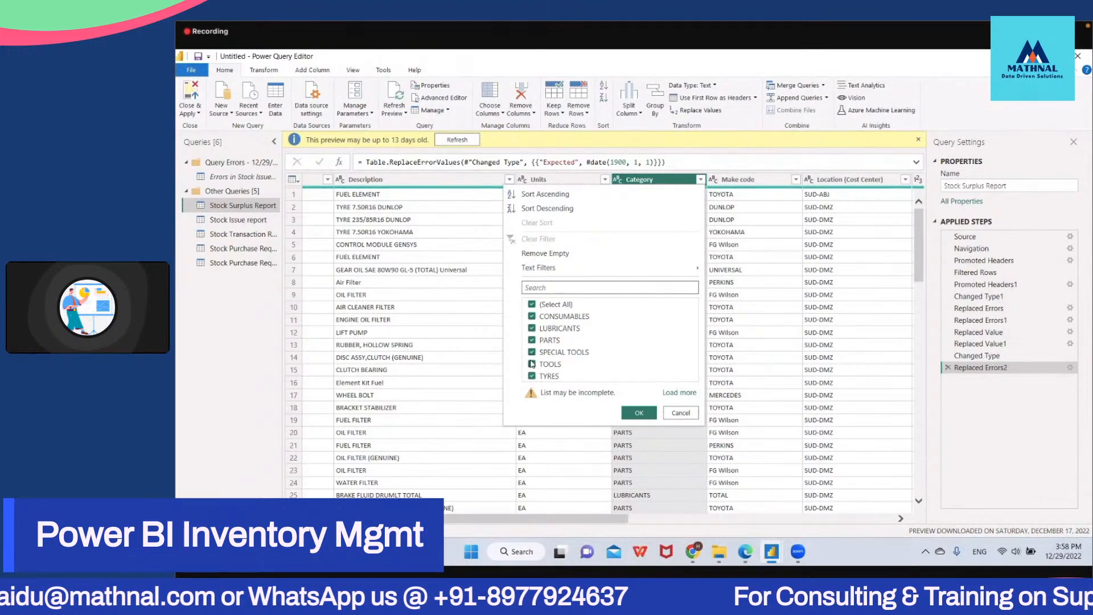
left_click(640, 413)
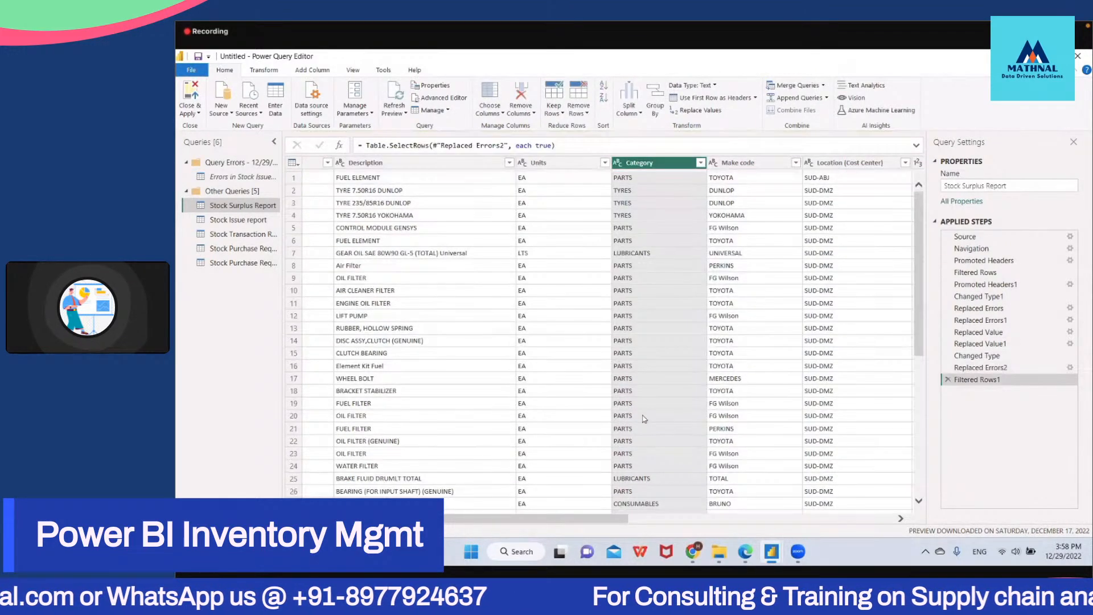
left_click(700, 163)
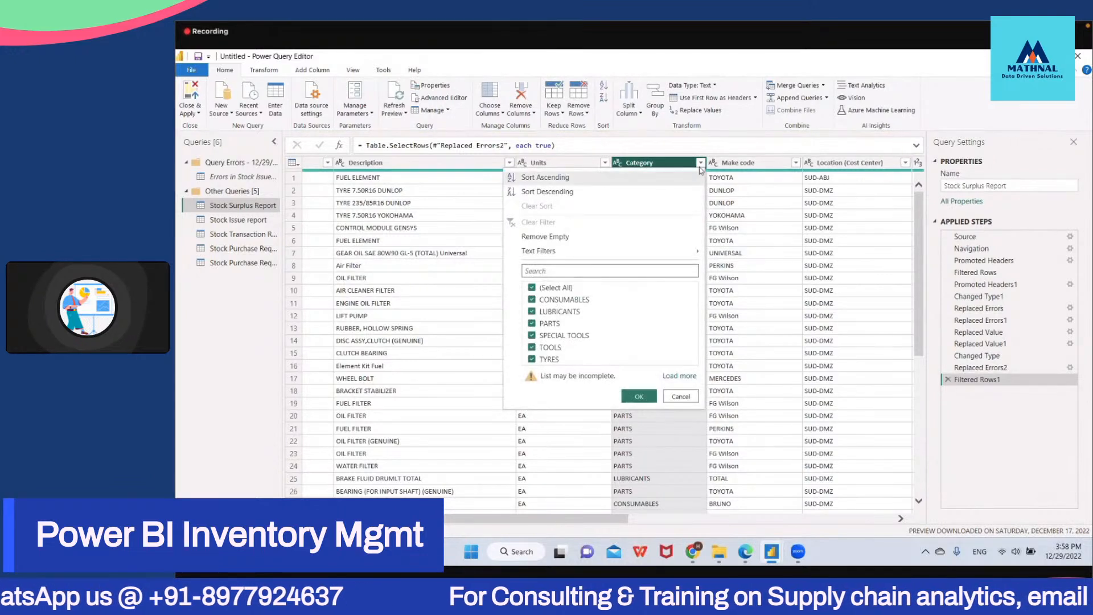
left_click(701, 163)
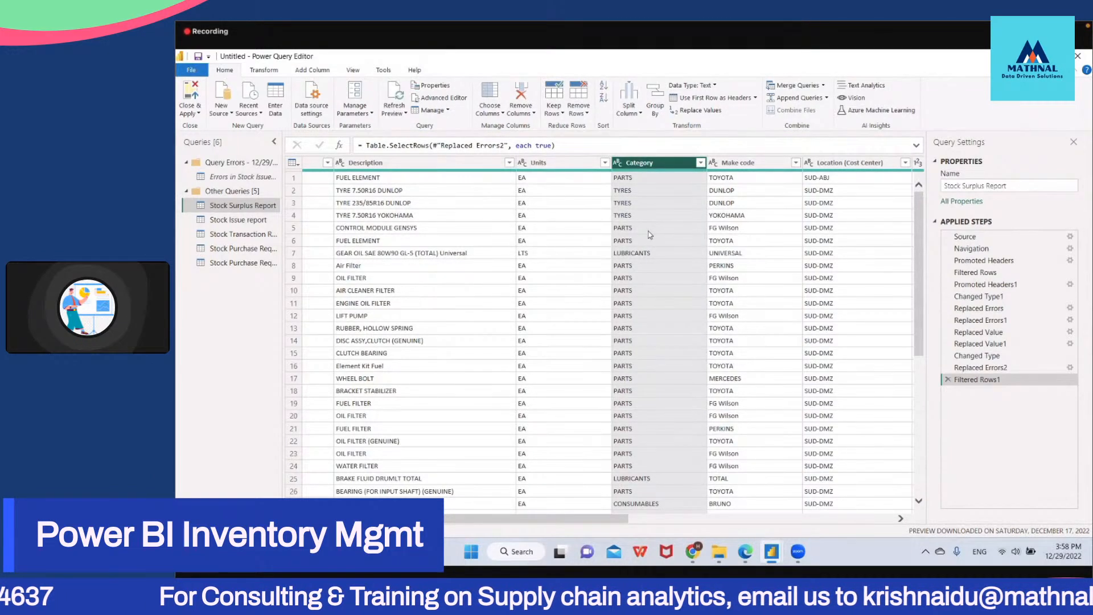
Step: Examine the values in the Category and Make code columns of the stock surplus data
left_click(642, 180)
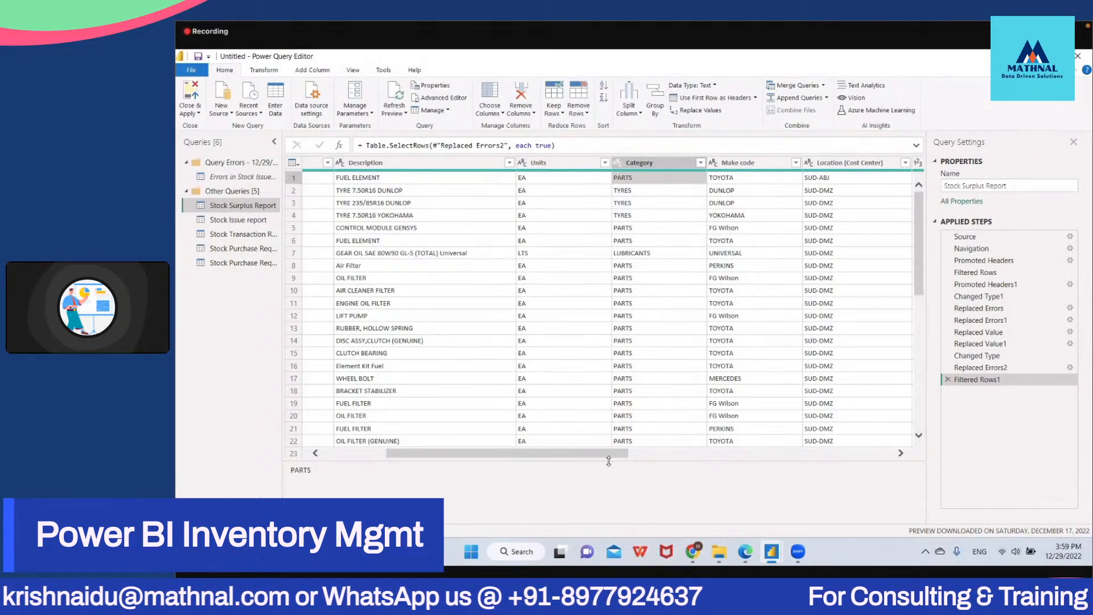
left_click_drag(609, 455, 662, 437)
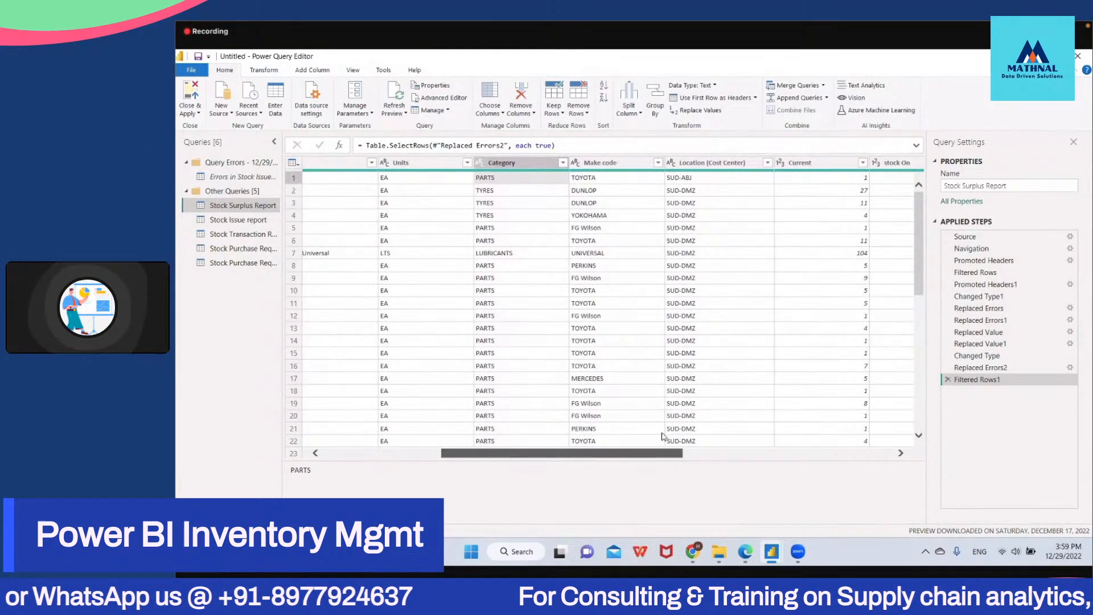
left_click(586, 180)
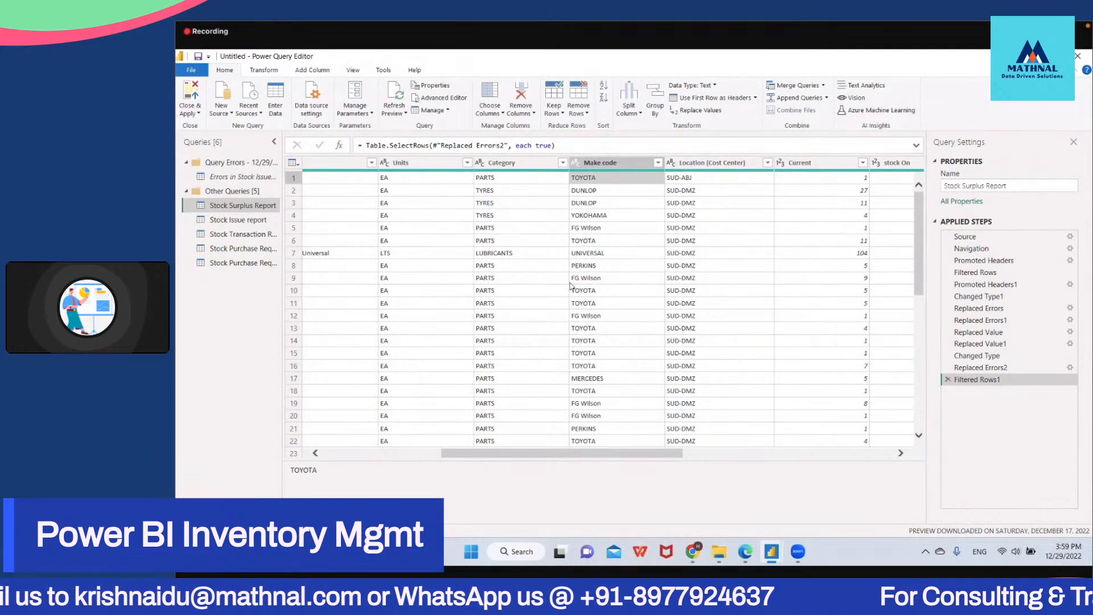
scroll(571, 286, "down", 3)
scroll(571, 286, "down", 3)
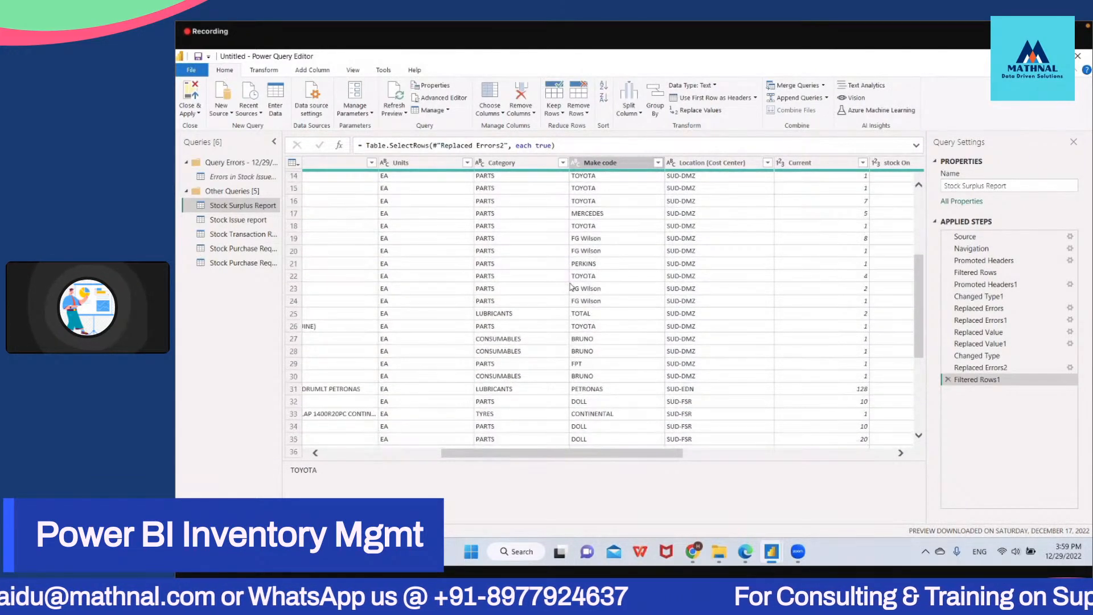
scroll(571, 286, "up", 6)
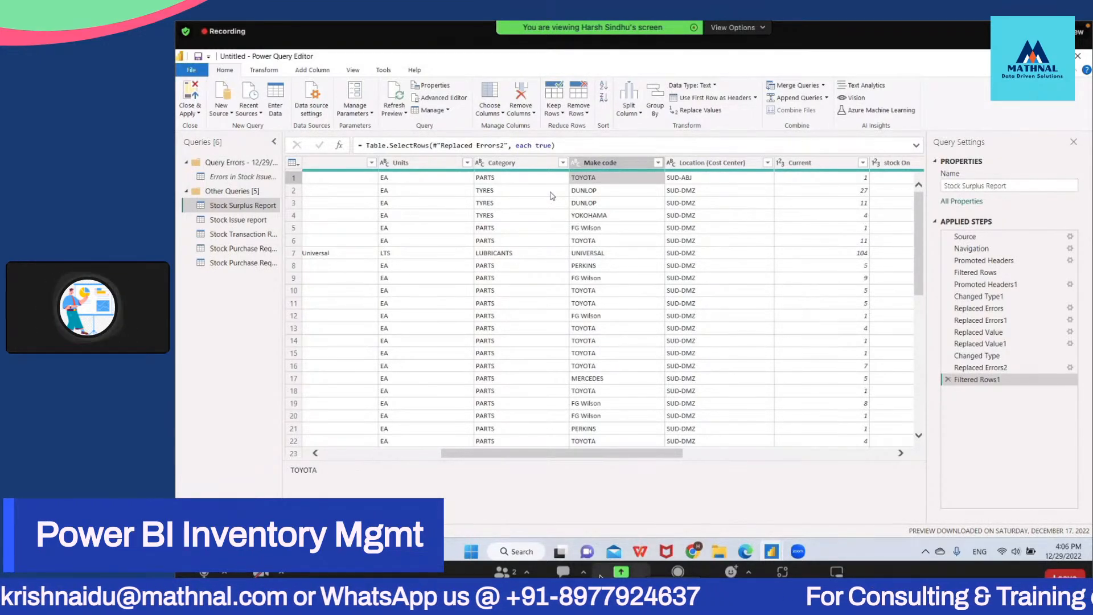
Step: Open the meeting's screen-sharing choices and select Whiteboard as the item to share
left_click(620, 571)
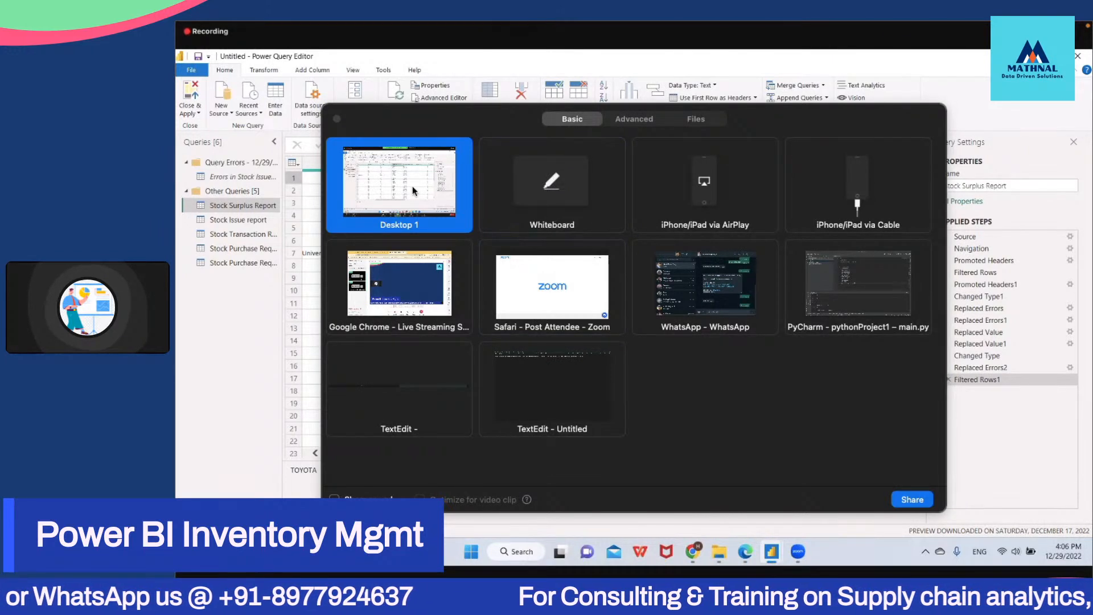
left_click(562, 170)
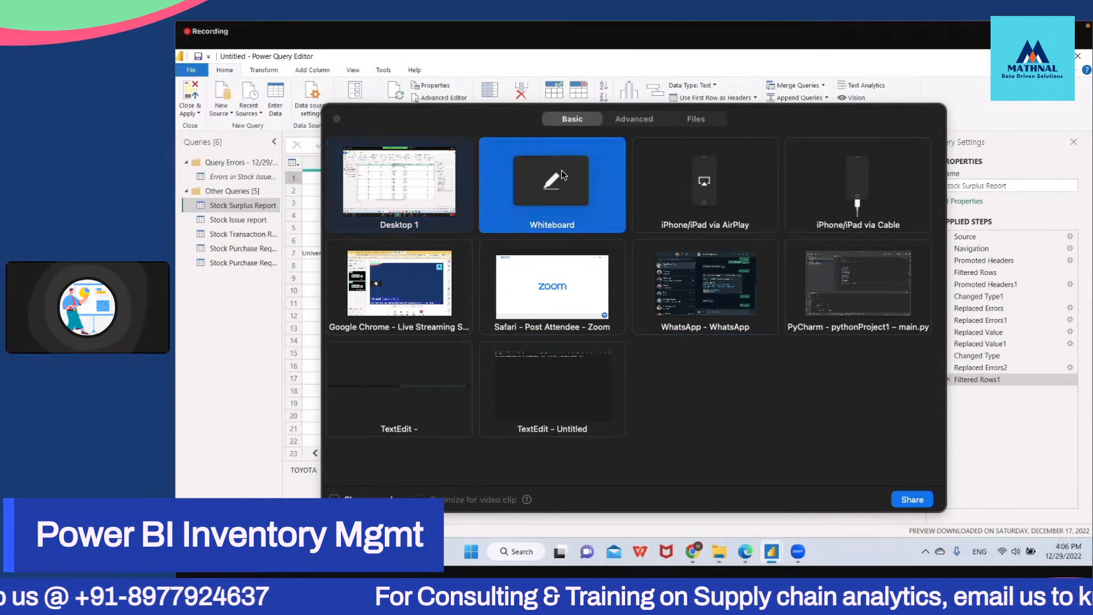
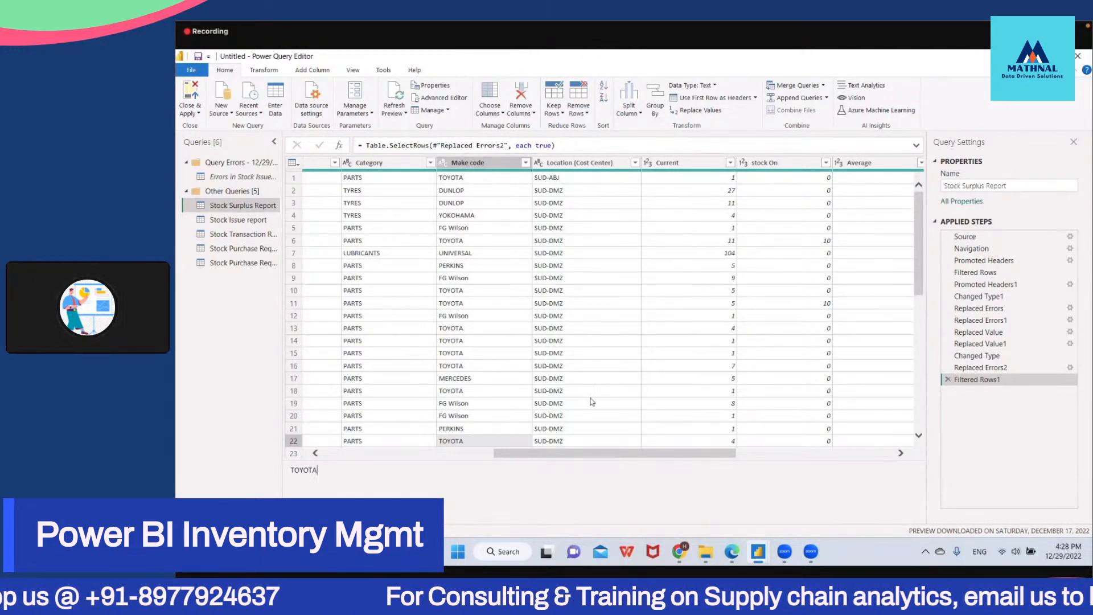
Step: Examine the stock quantity columns from Current through Stock Value($) in the surplus report
left_click(704, 176)
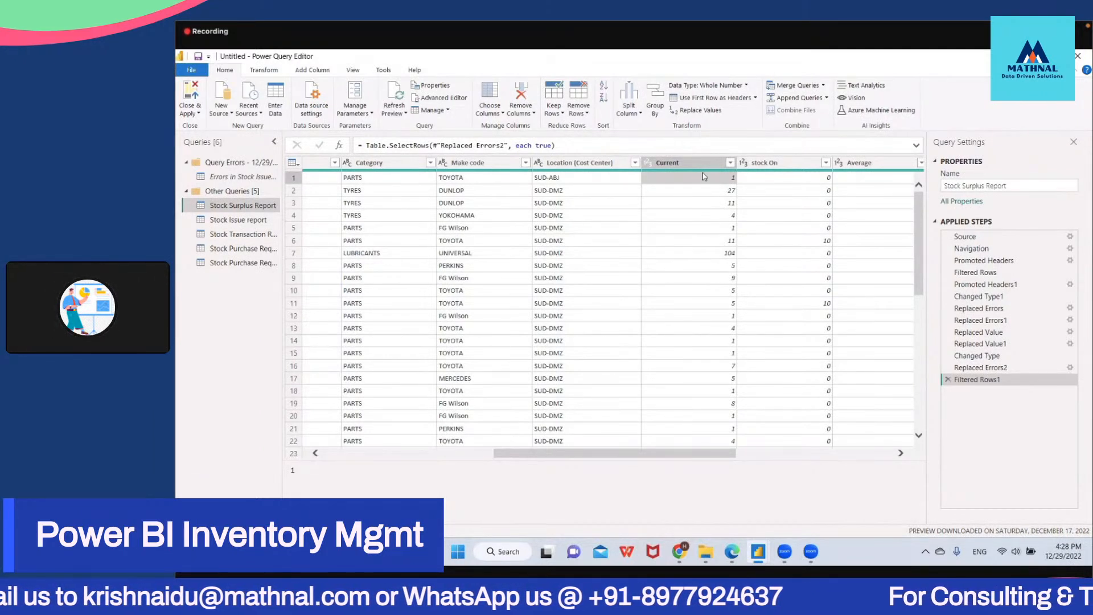
mouse_move(709, 174)
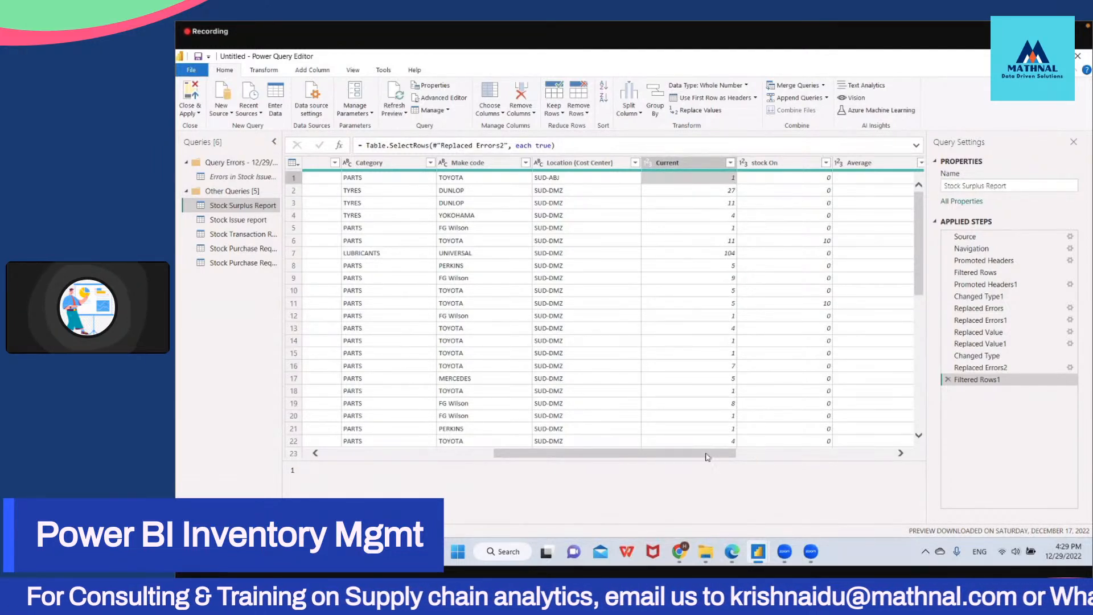
left_click_drag(714, 459, 774, 455)
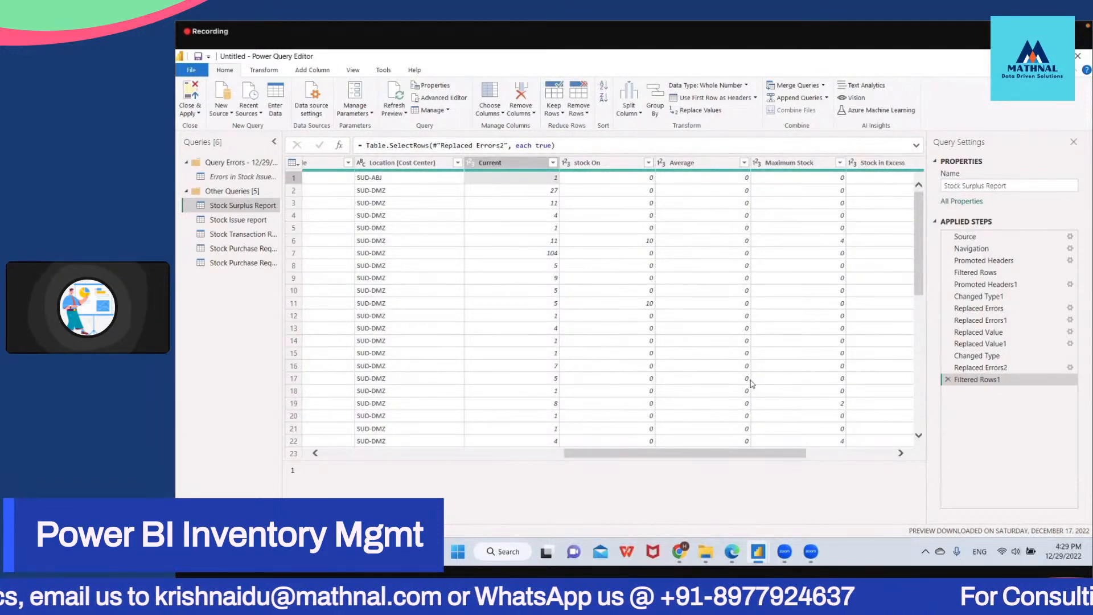
left_click_drag(770, 454, 835, 455)
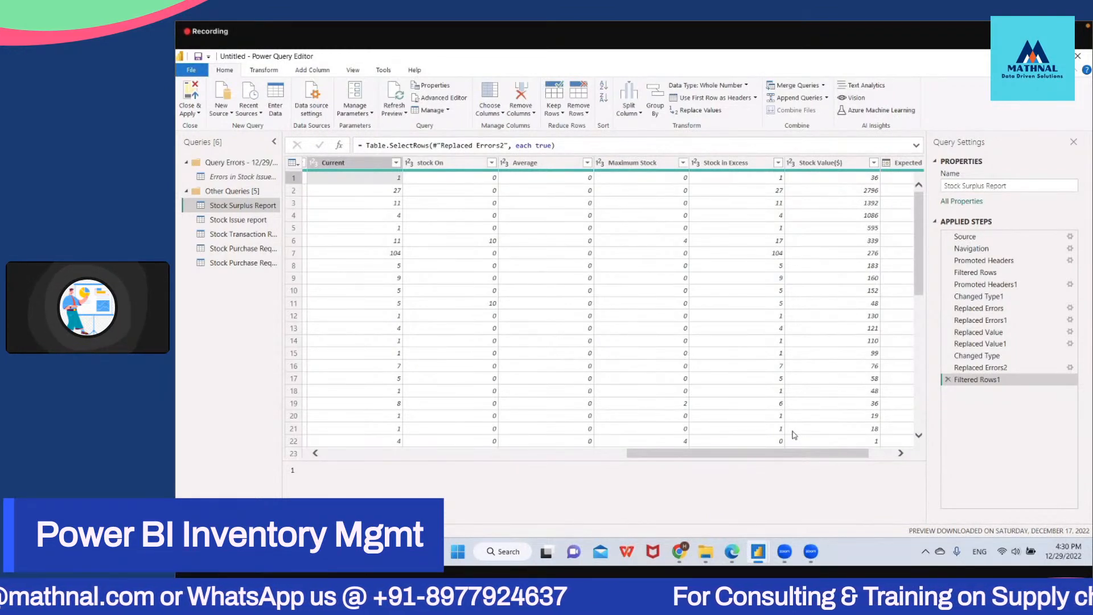
Step: Rename the "stock On" column of the Stock Surplus Report to "Stock Intransit"
left_click(412, 164)
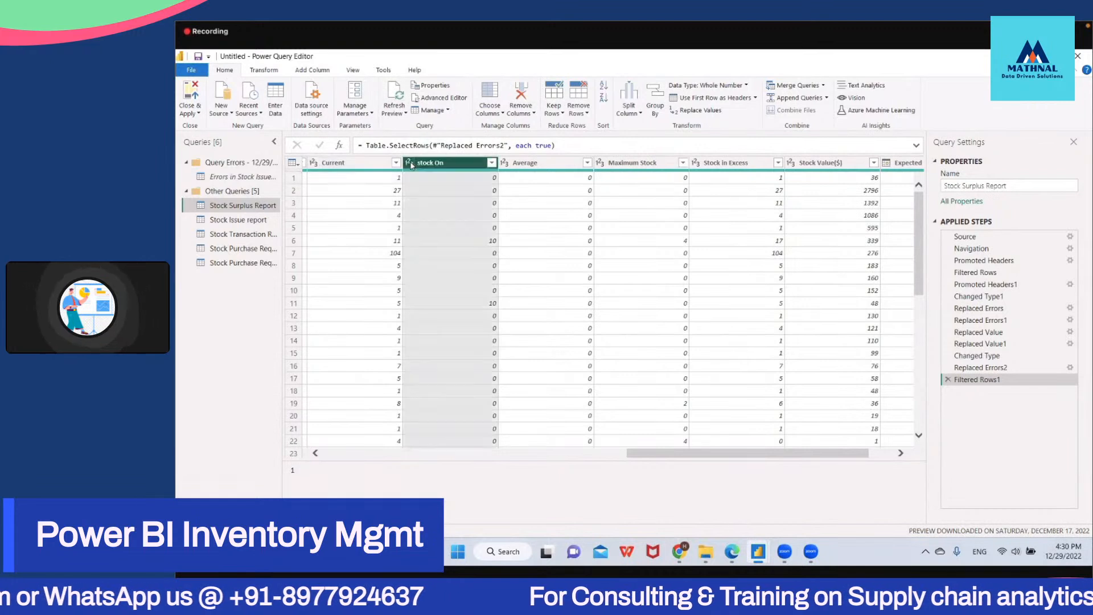
left_click(411, 164)
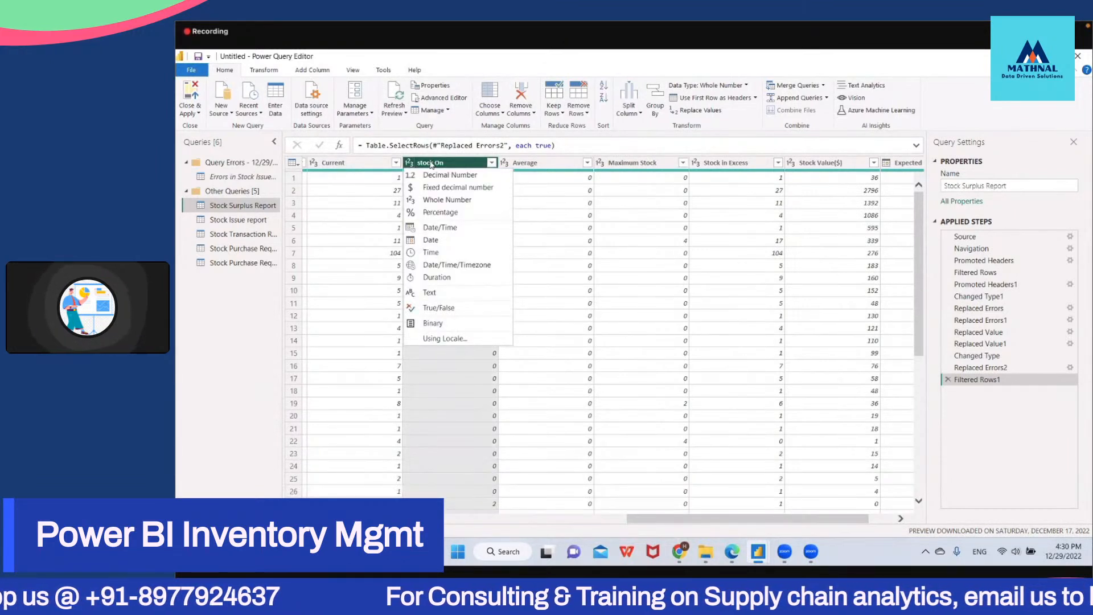
left_click(430, 163)
double_click(430, 162)
key("Right")
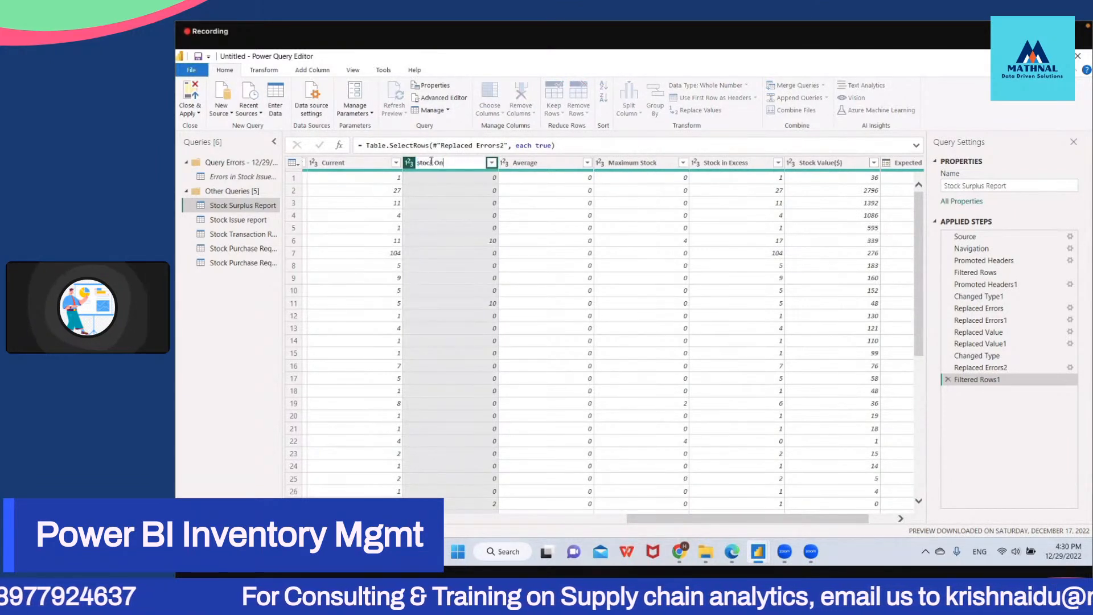
key("BackSpace")
key("BackSpace")
key("BackSpace")
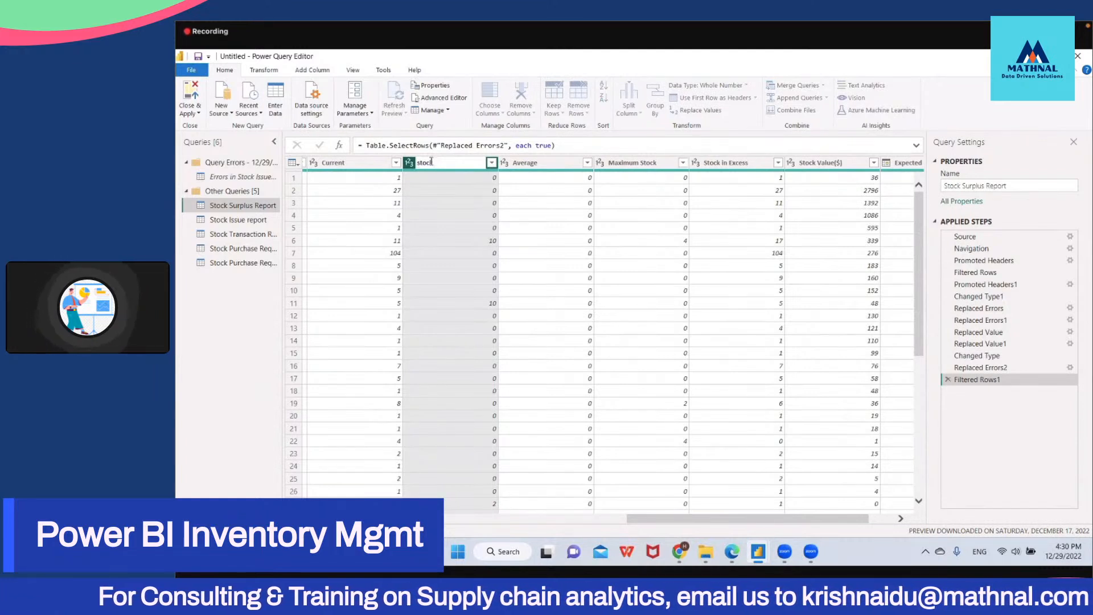
key("BackSpace")
key("BackSpace")
key("BackSpace")
key("BackSpace")
key("BackSpace")
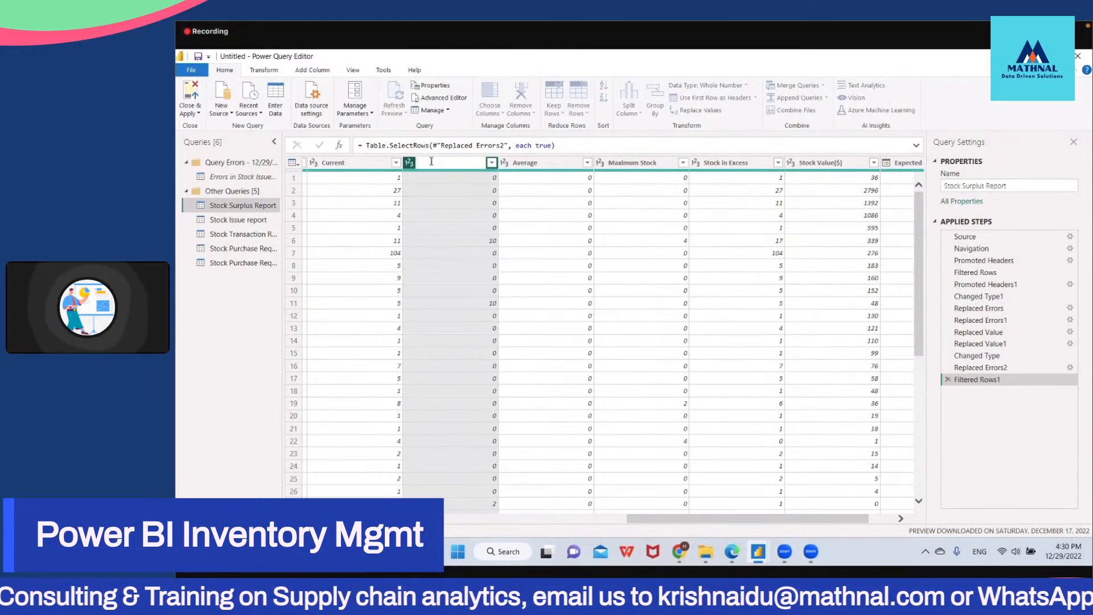
key("Caps_Lock")
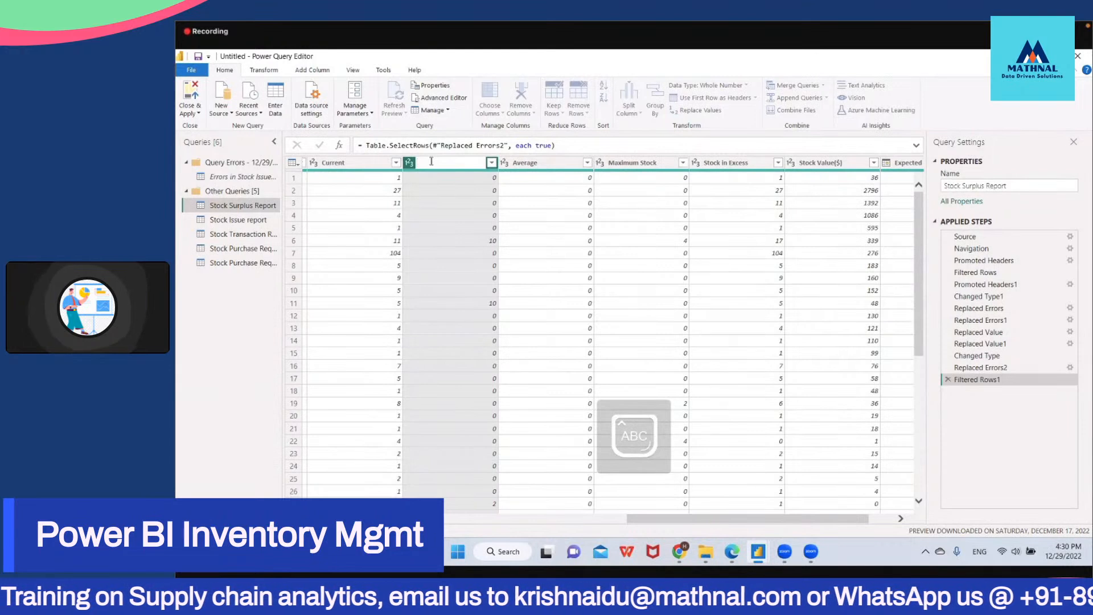
type("Stock")
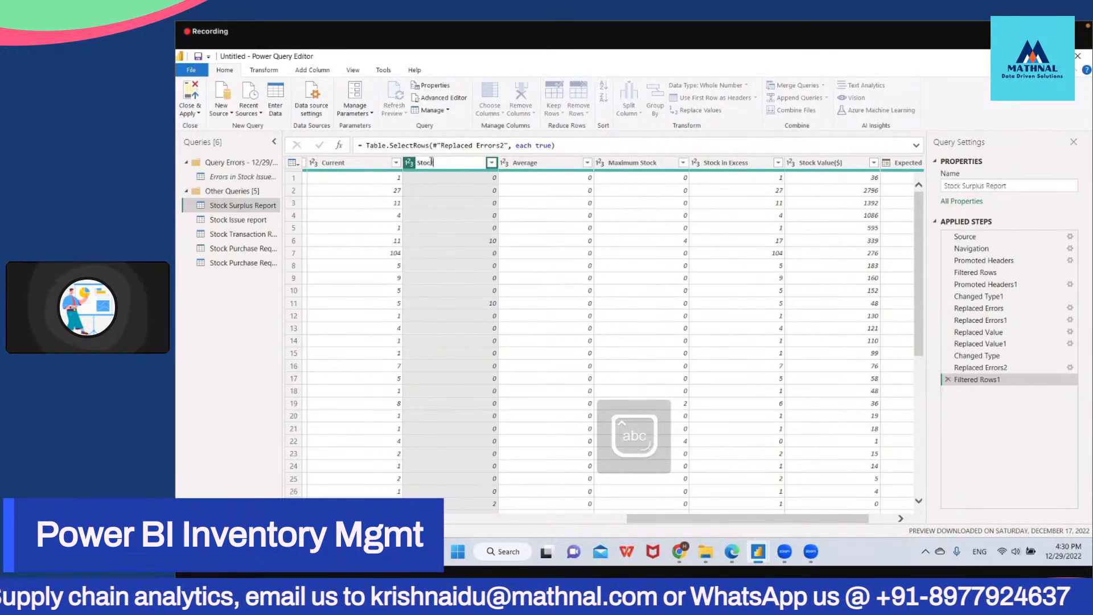
key("Caps_Lock")
type("In")
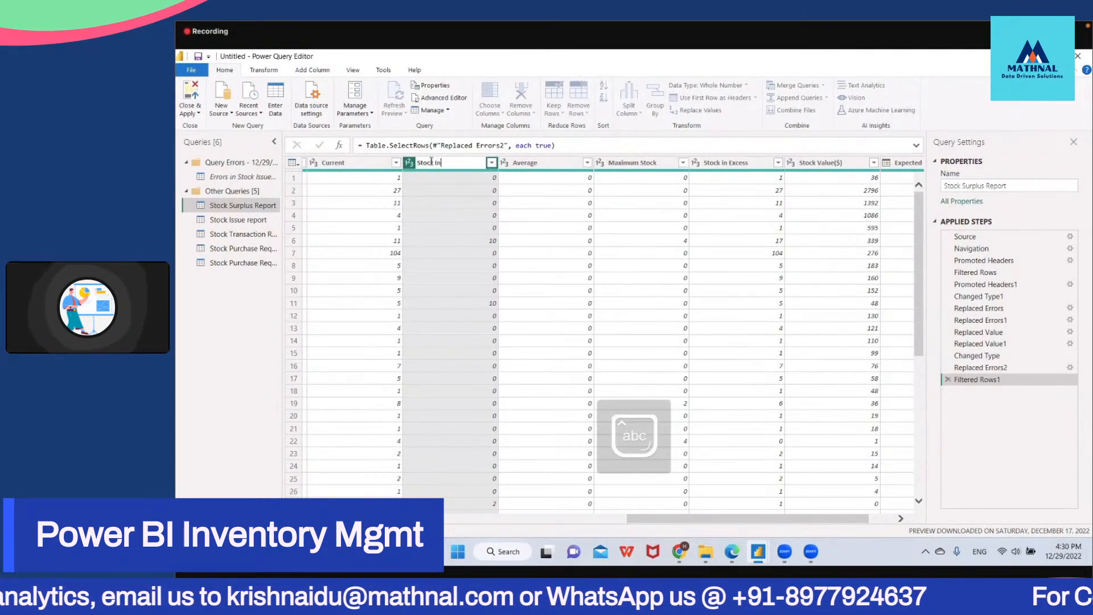
type("transit")
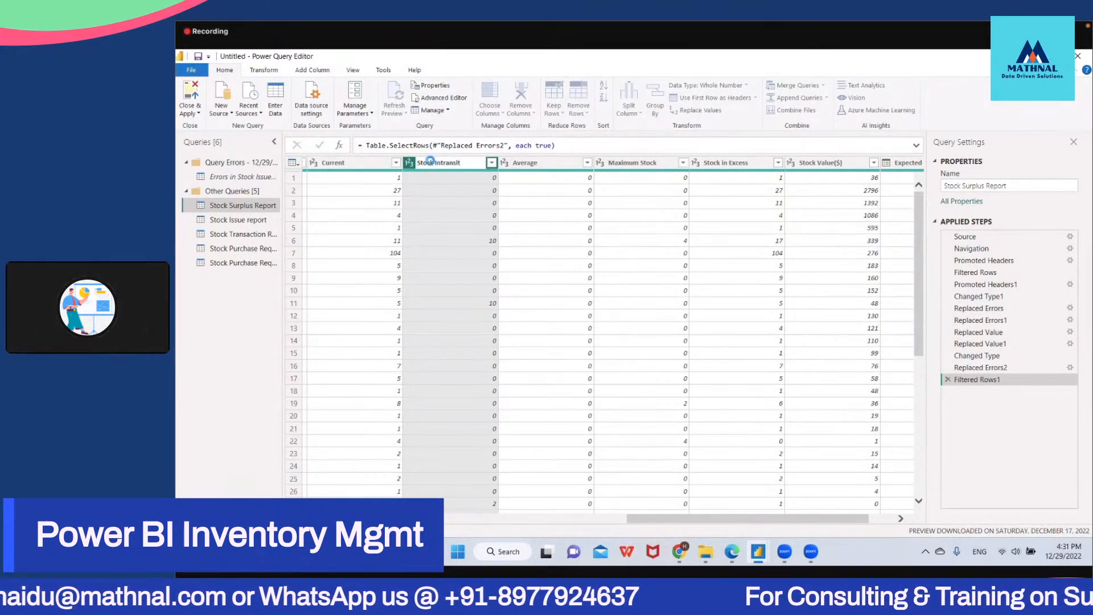
key("Return")
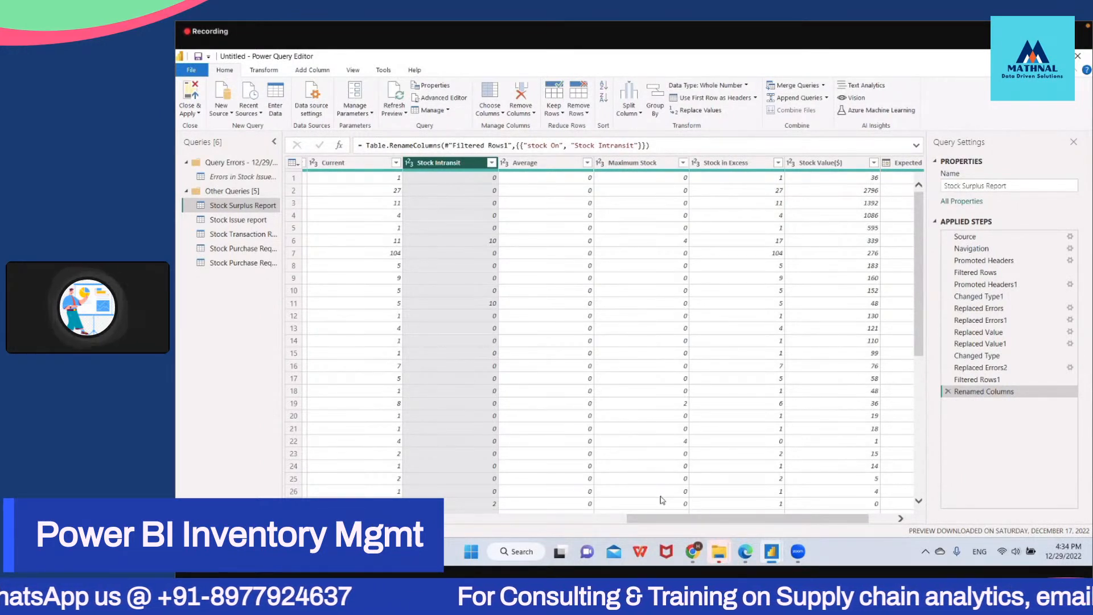
Step: Examine the Stock in Excess and Stock Value($) entries in row 6 of the surplus report
left_click_drag(652, 517, 686, 521)
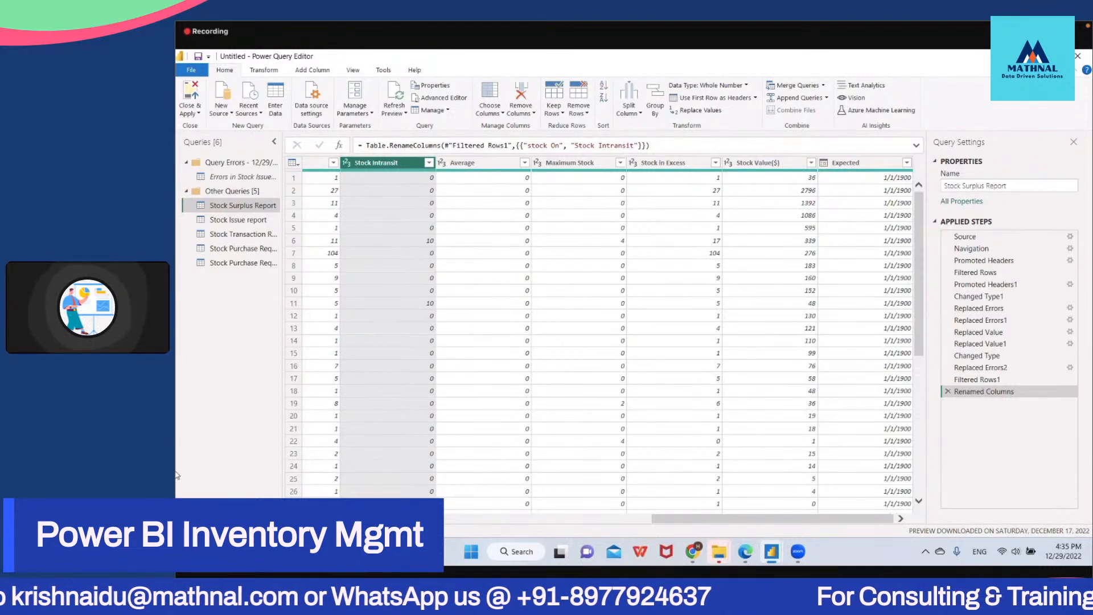
left_click(711, 244)
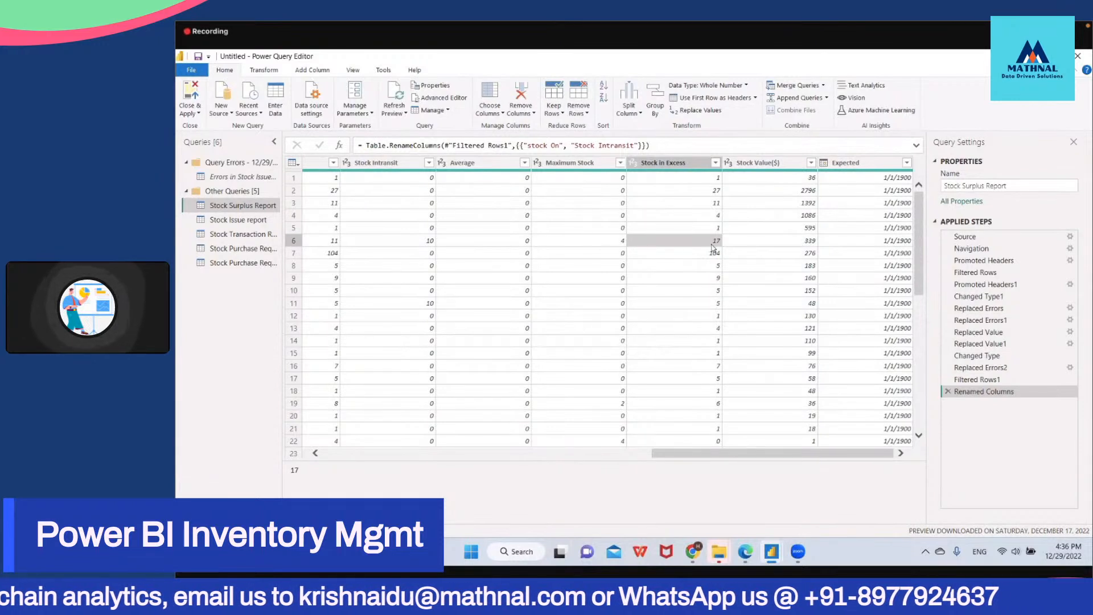
left_click(757, 239)
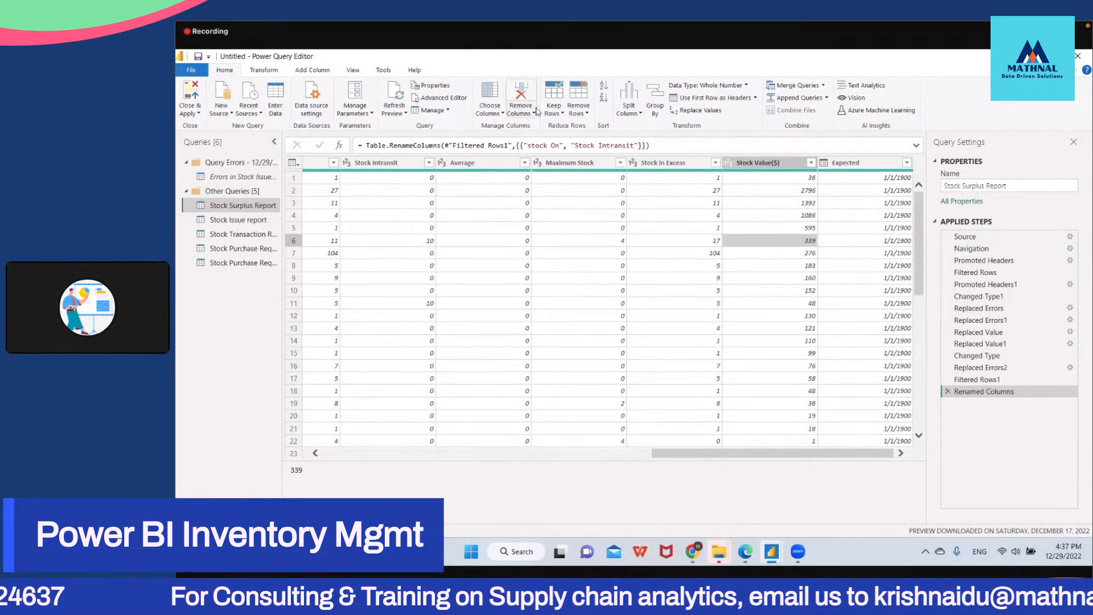
Step: Start a new custom column in the Stock Surplus Report and name it "Per Unit Value of Stock"
left_click(312, 70)
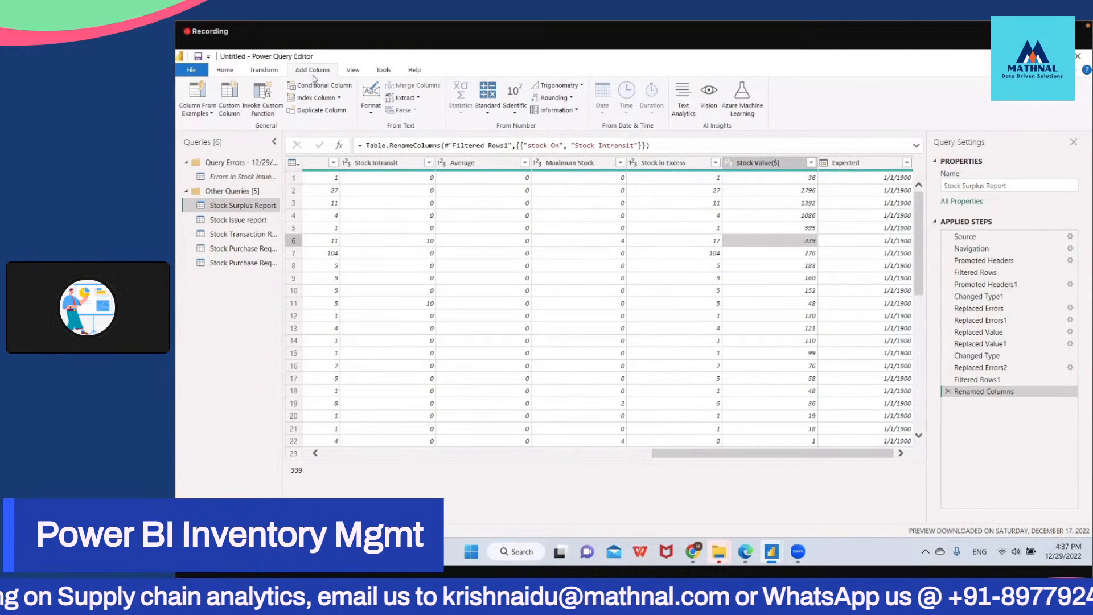
left_click(240, 101)
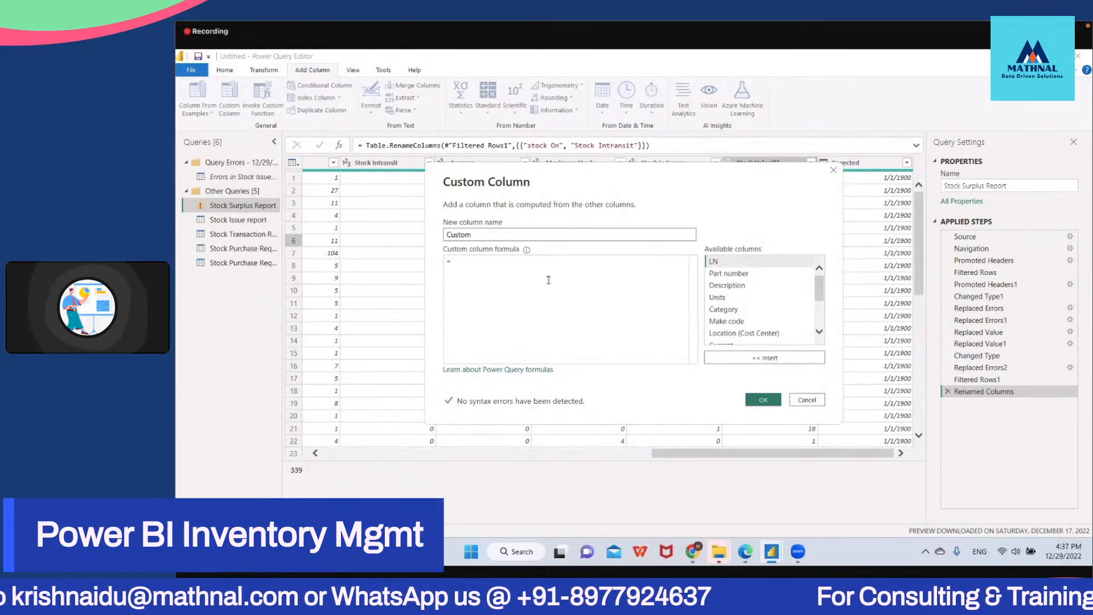
double_click(552, 238)
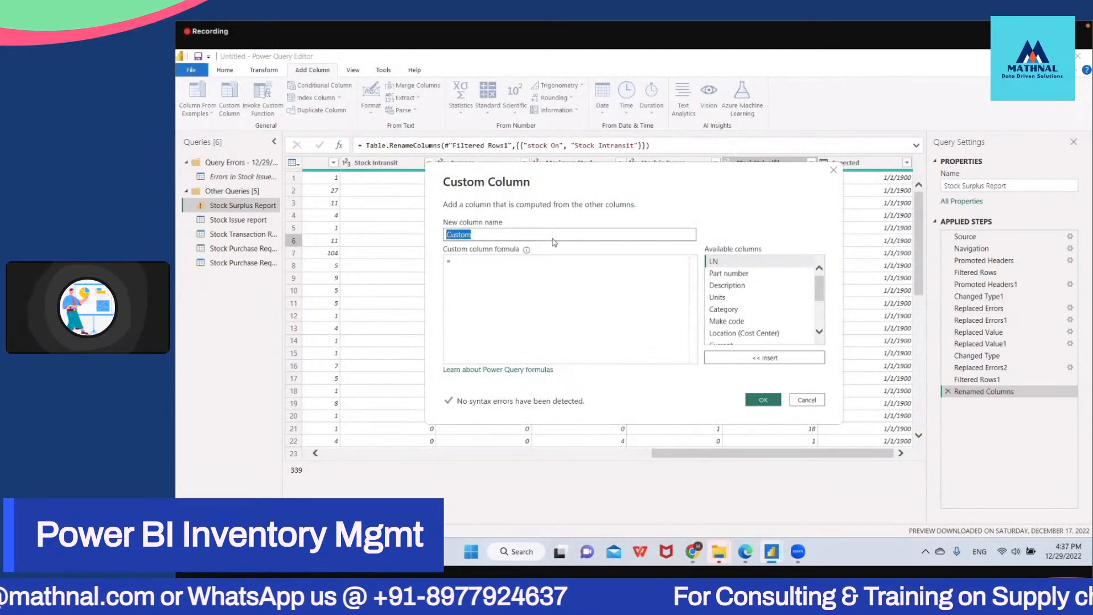
type("Per")
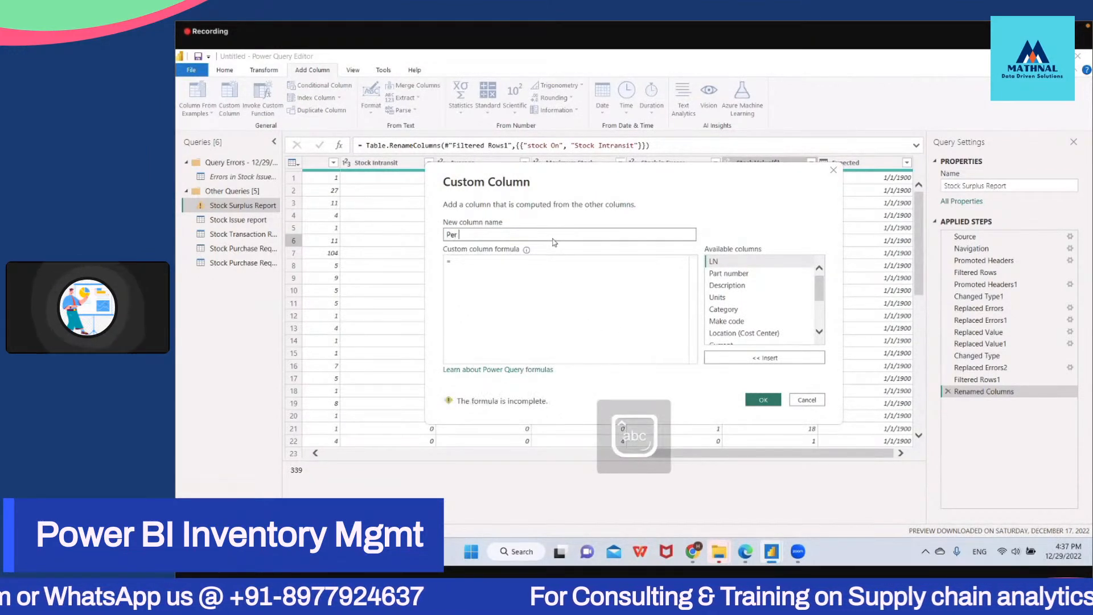
key("Caps_Lock")
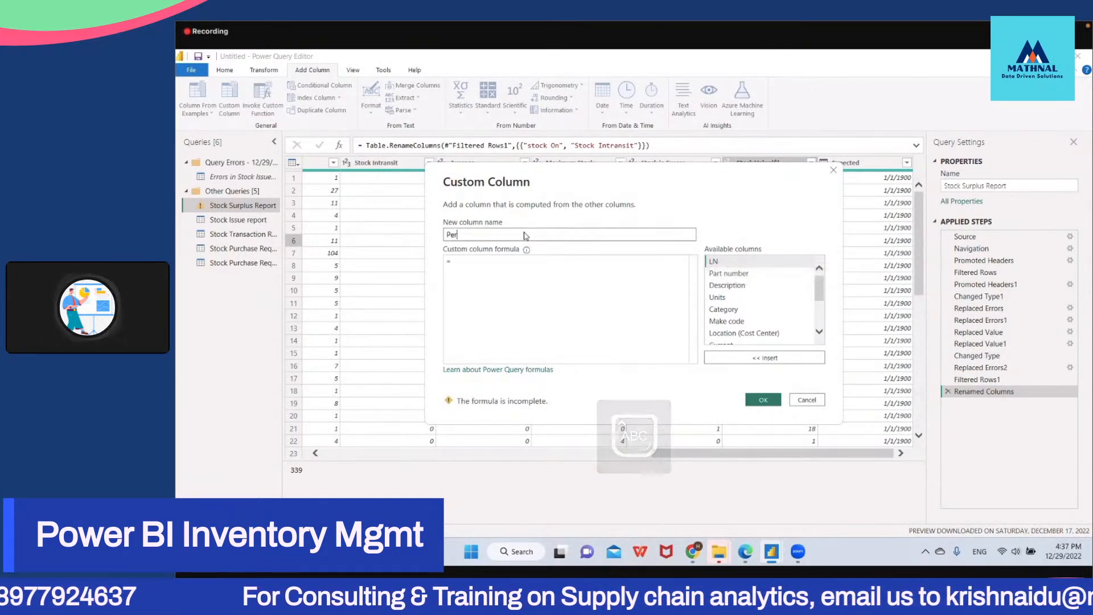
type("S")
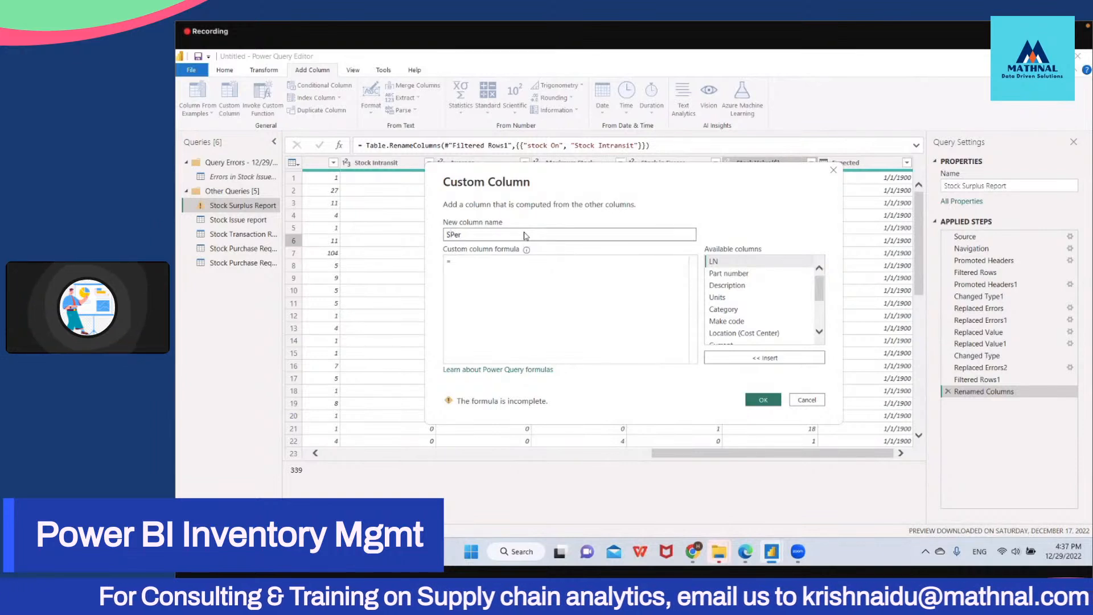
key("Caps_Lock")
key("Delete")
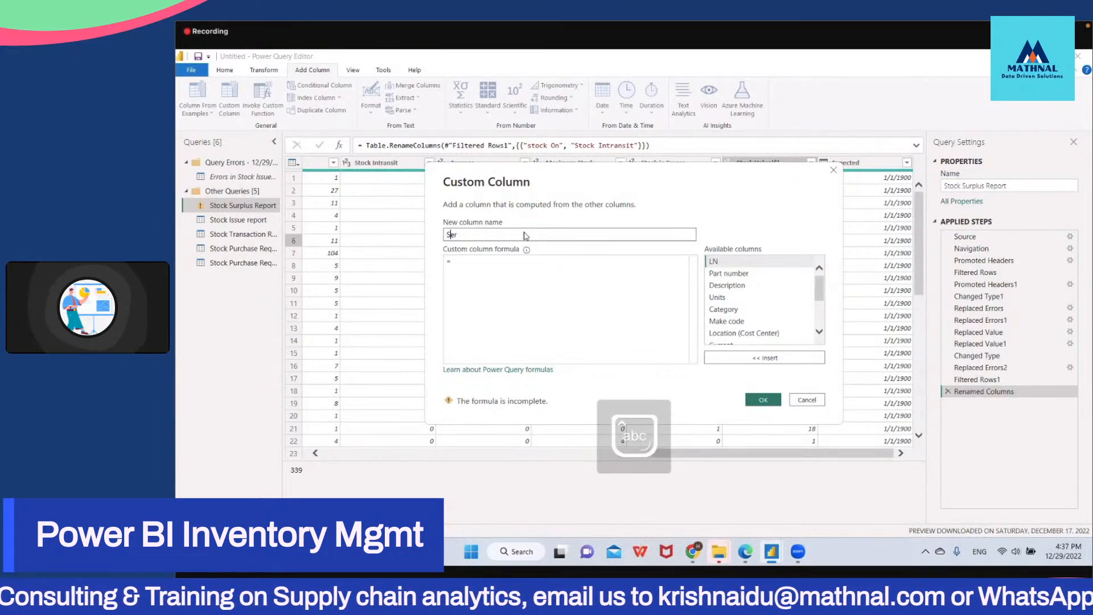
key("BackSpace")
key("Caps_Lock")
type("P")
key("Caps_Lock")
key("Right")
key("Right")
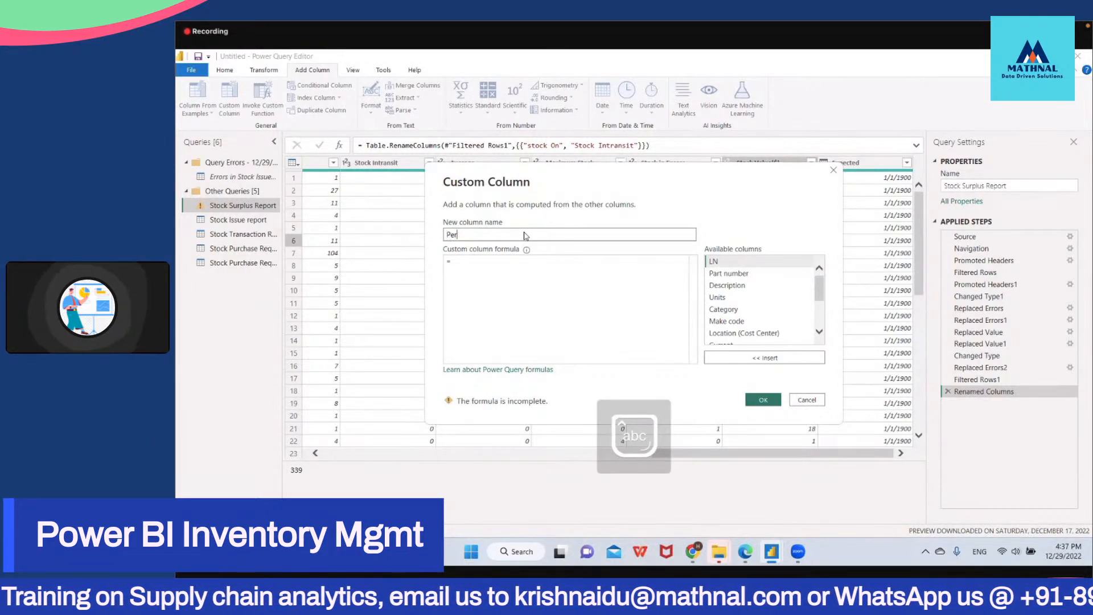
type("c")
key("Caps_Lock")
type("U")
key("Caps_Lock")
type("nit")
key("Caps_Lock")
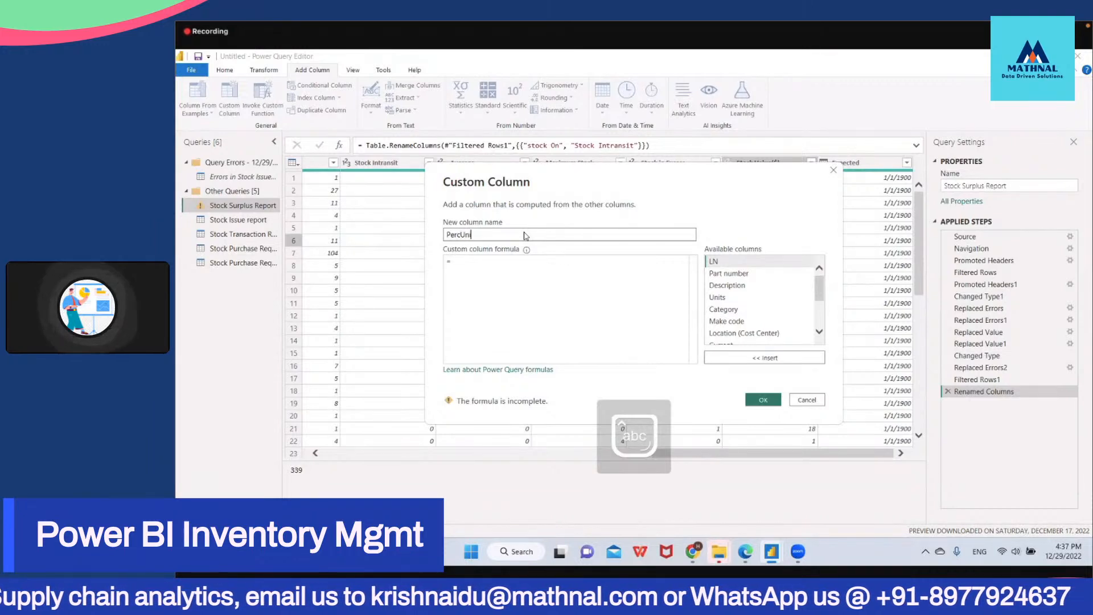
type("V")
key("Caps_Lock")
type("alue")
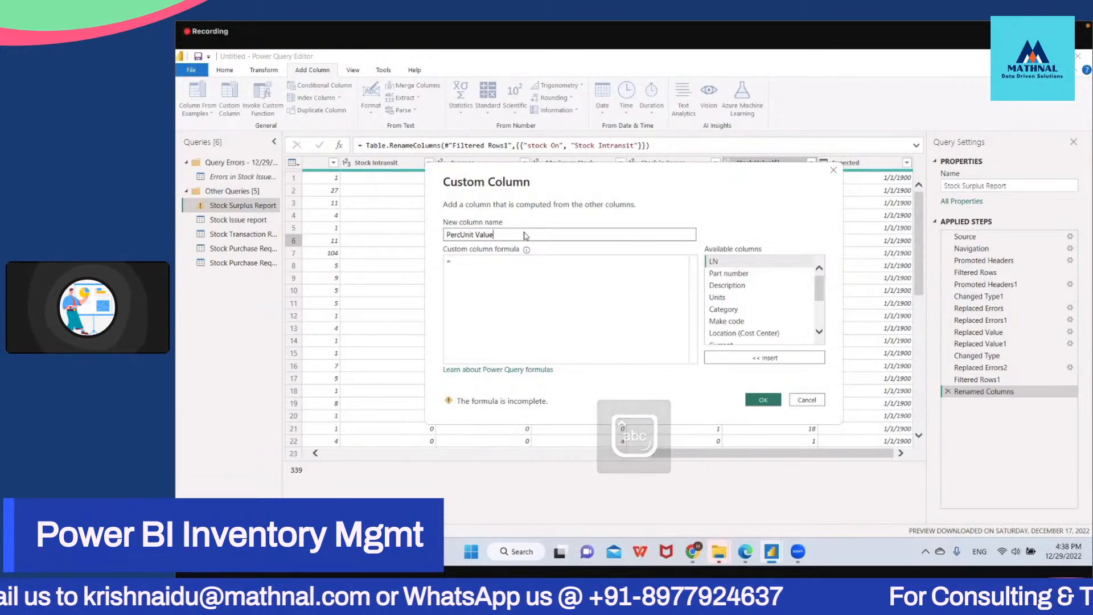
key("Left")
key("Left")
key("Left")
key("Left")
key("Left")
key("Left")
key("Left")
key("Left")
key("BackSpace")
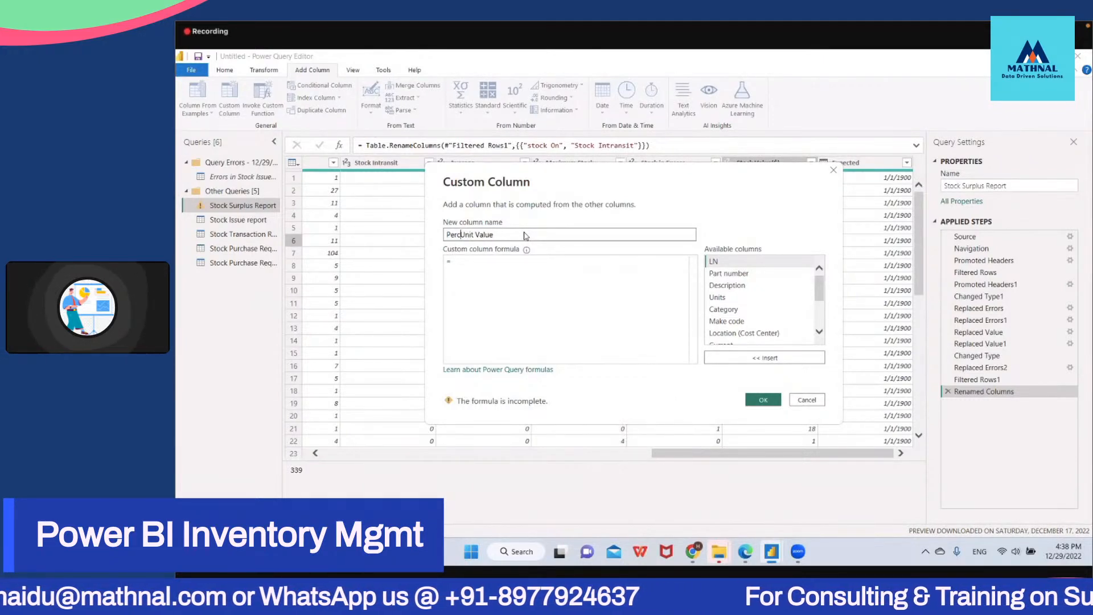
key("Right")
key("Right")
key("Right")
key("Right")
key("Right")
key("Right")
key("Right")
key("Right")
key("Right")
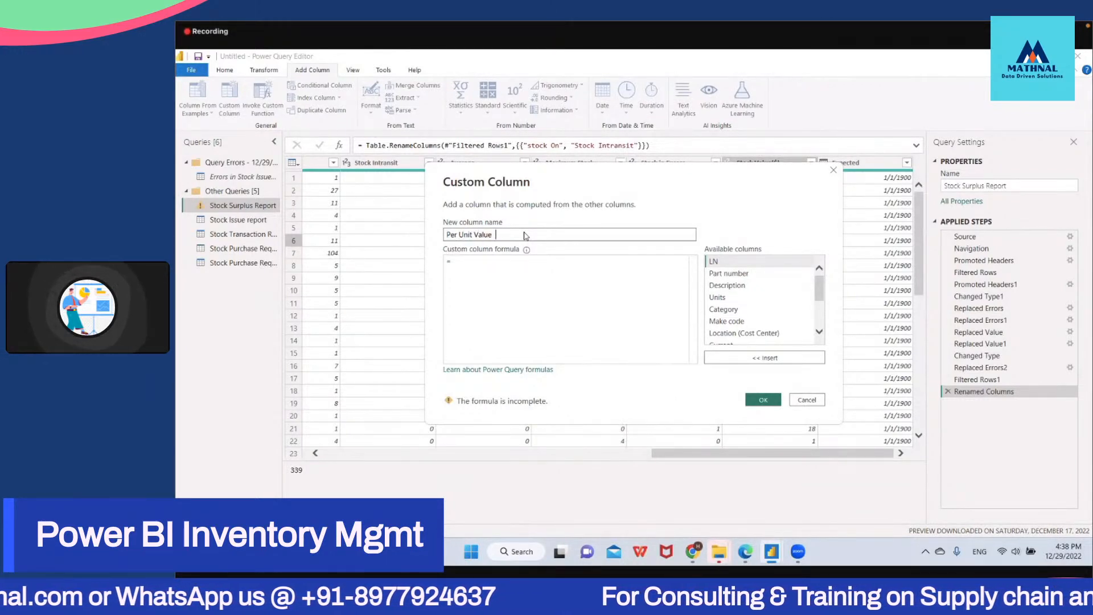
type("of")
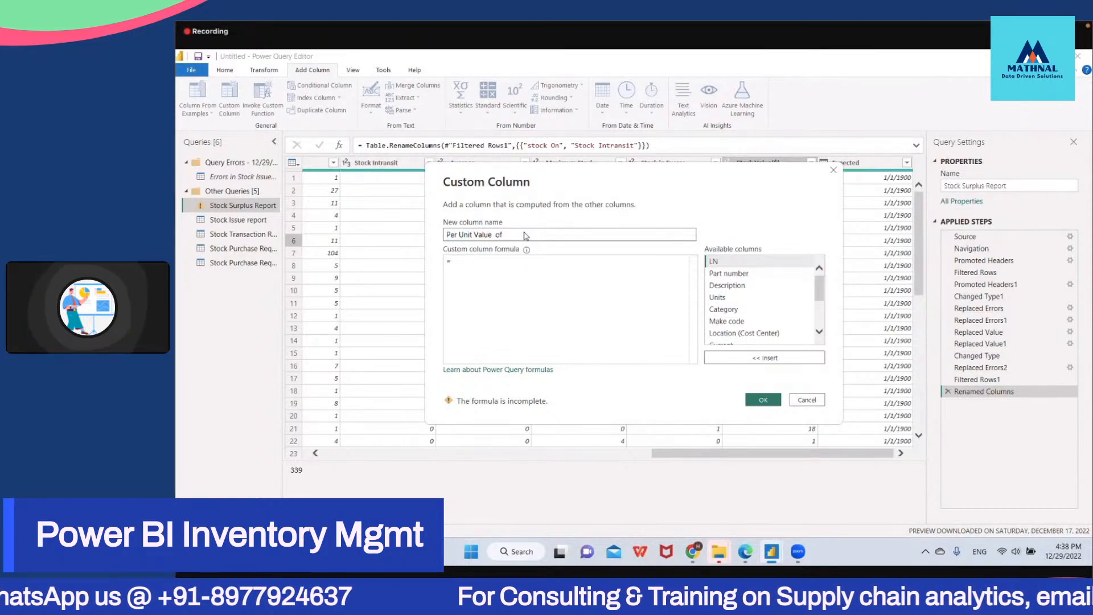
type(" Stock")
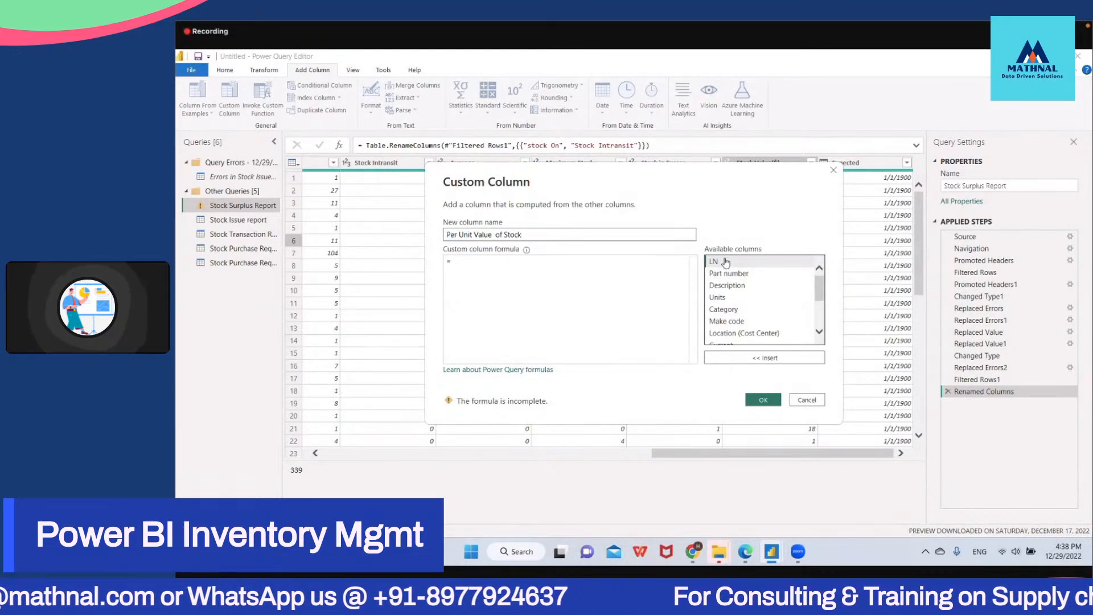
Step: Define the custom column's formula as [#"Stock Value($)"]/[Stock in Excess] and add the column to the query
mouse_move(819, 289)
left_mouse_down()
mouse_move(819, 305)
mouse_move(819, 281)
left_mouse_up()
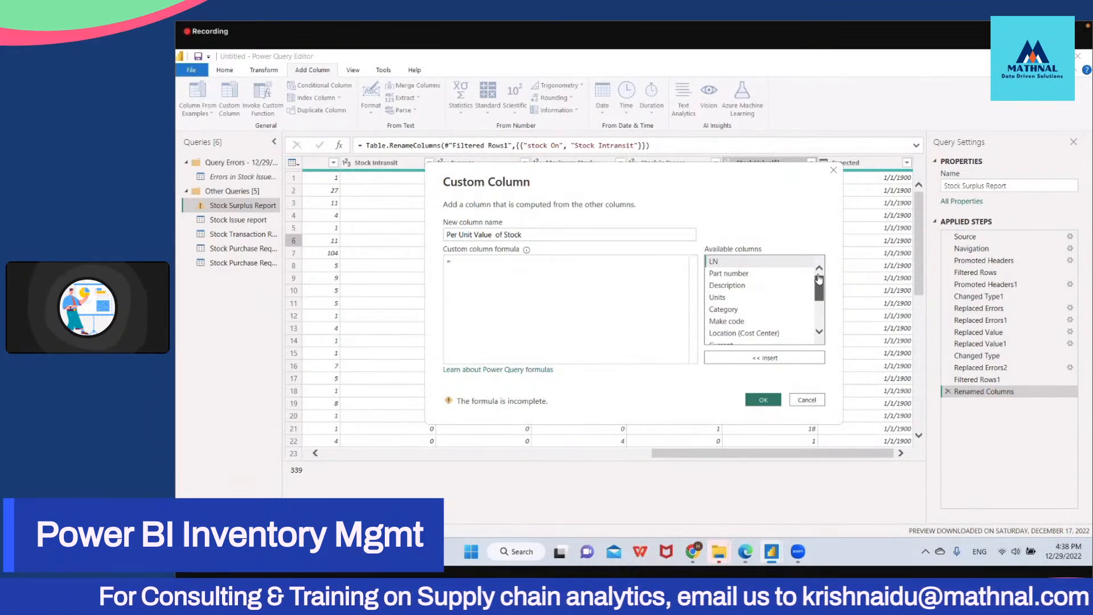
left_click_drag(819, 278, 820, 317)
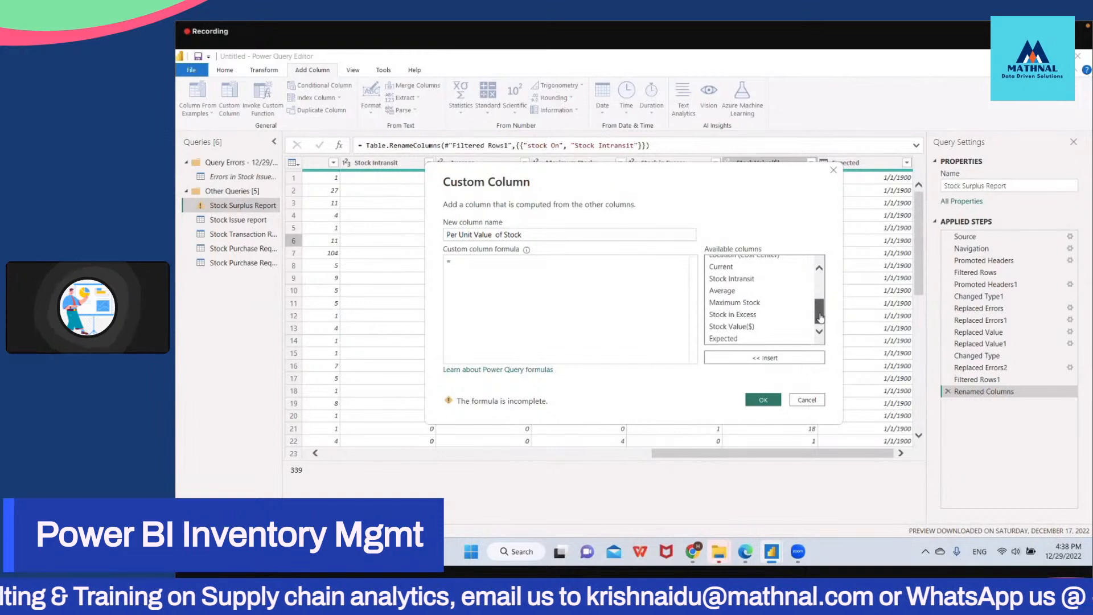
left_click(737, 328)
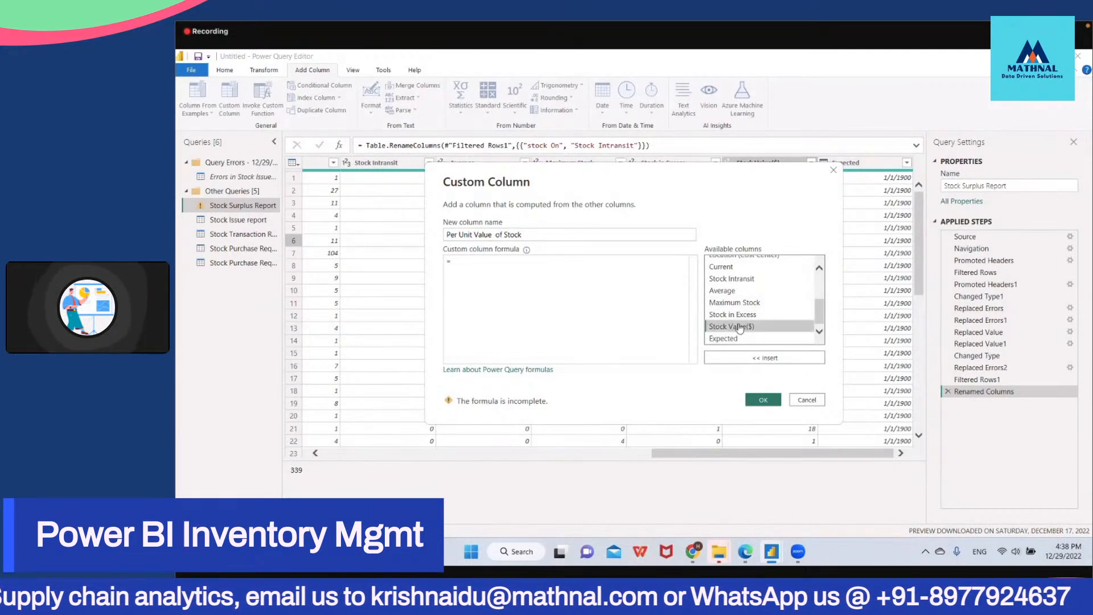
double_click(739, 328)
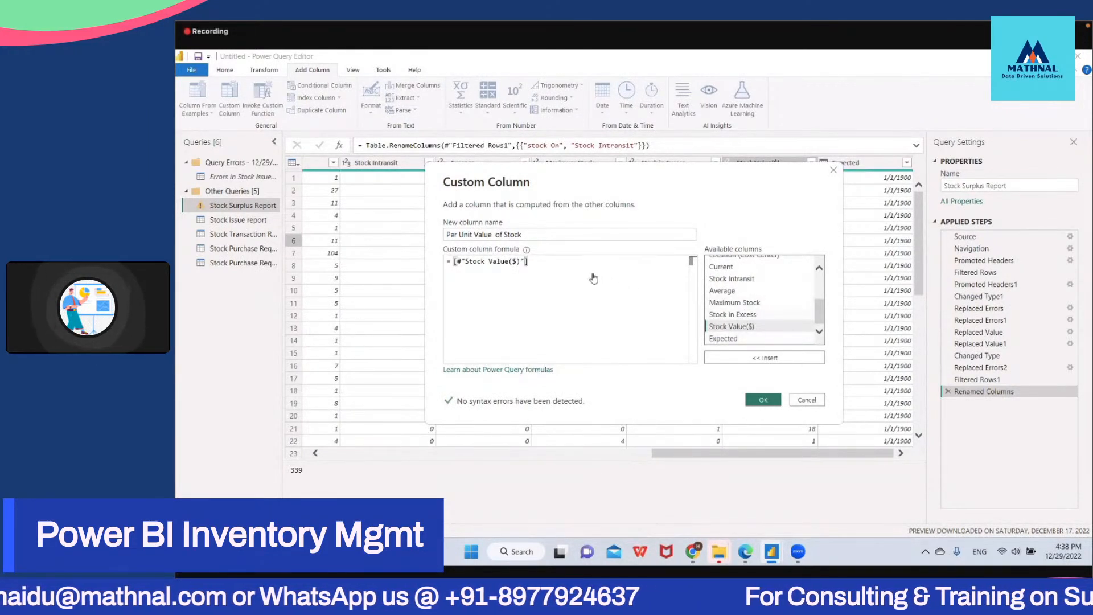
type("/")
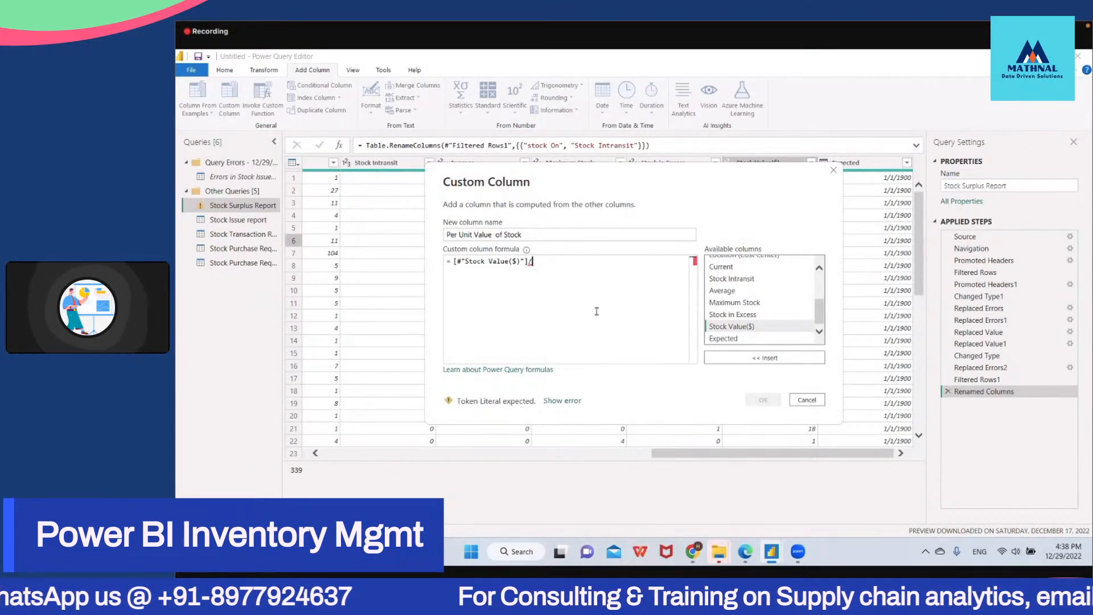
double_click(729, 315)
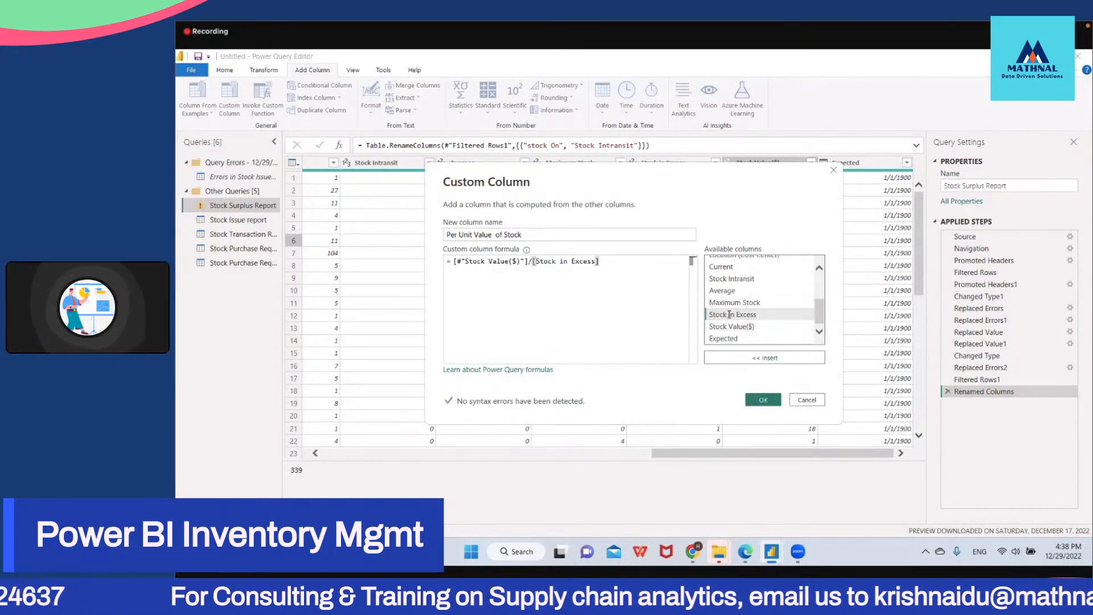
left_click(764, 399)
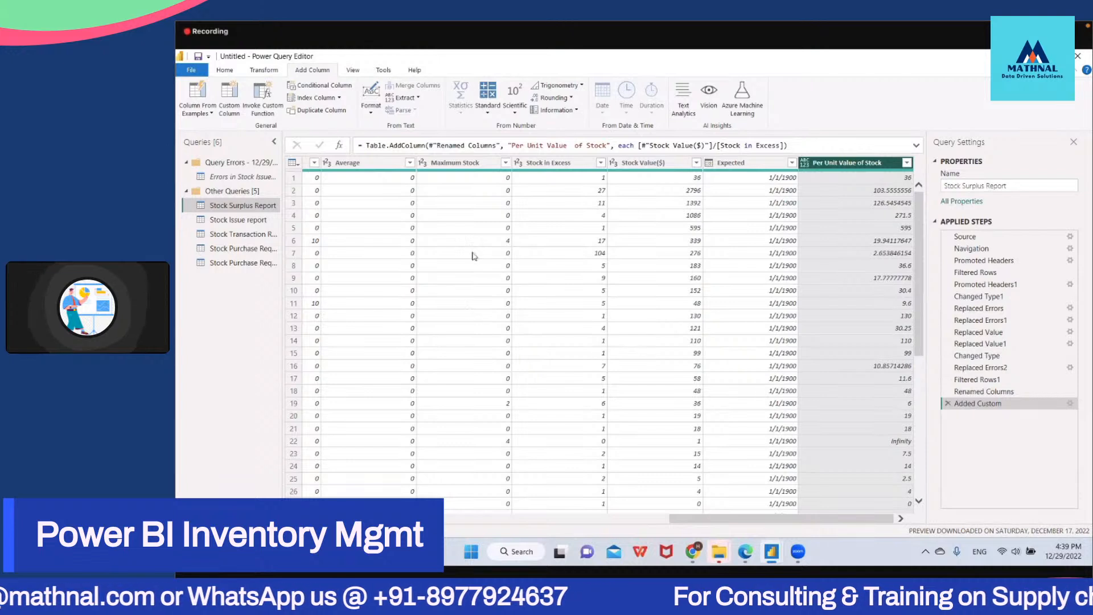
left_click(723, 246)
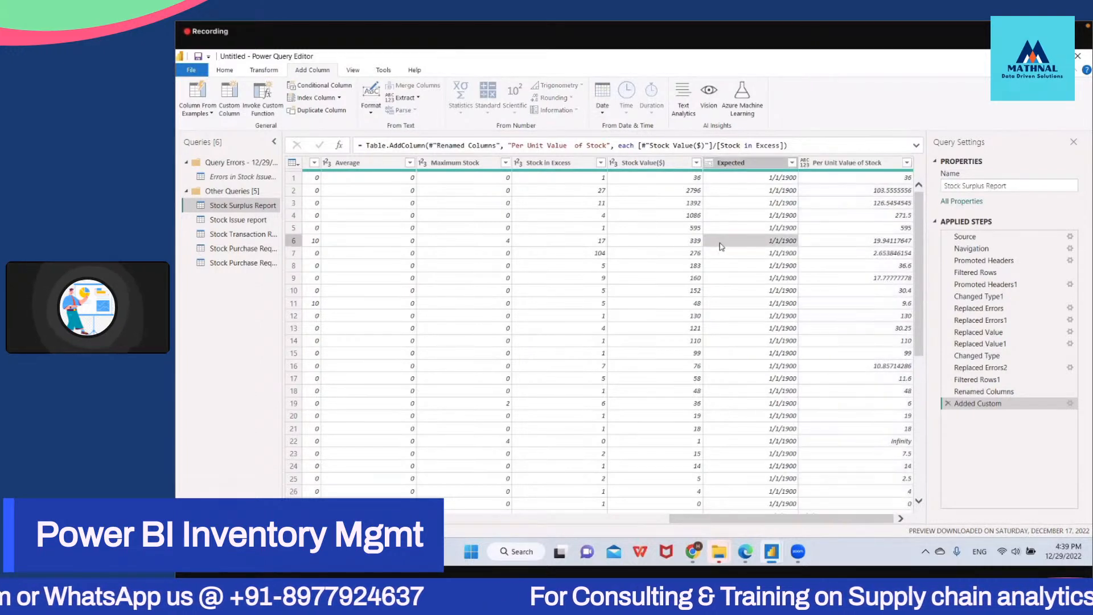
Step: Compare row 6's Per Unit Value of Stock with its Stock Value($), and close and apply the query changes
left_click(893, 245)
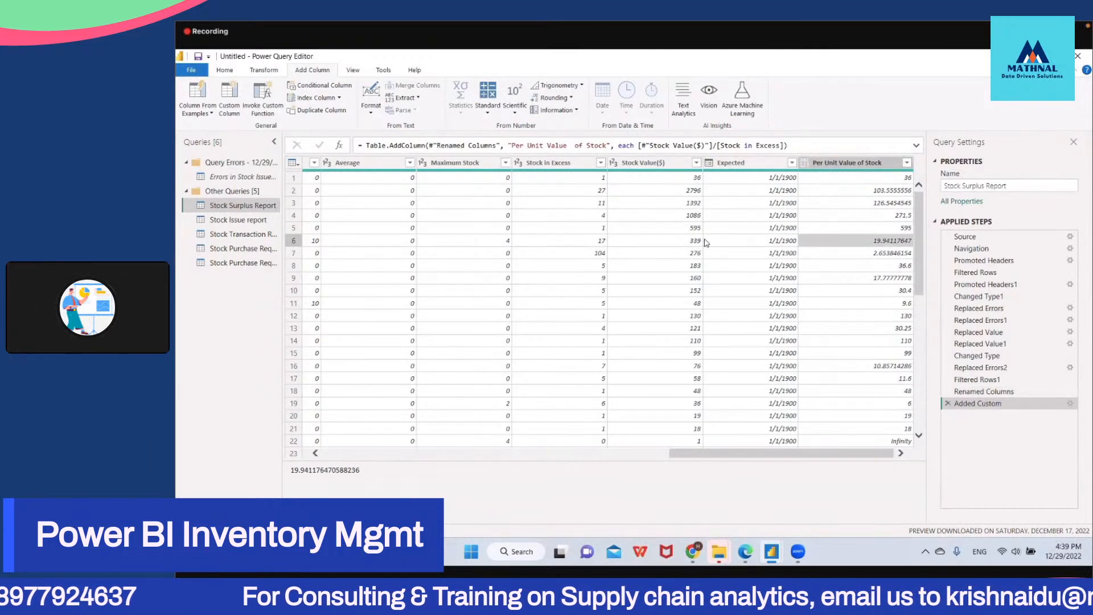
left_click(685, 241)
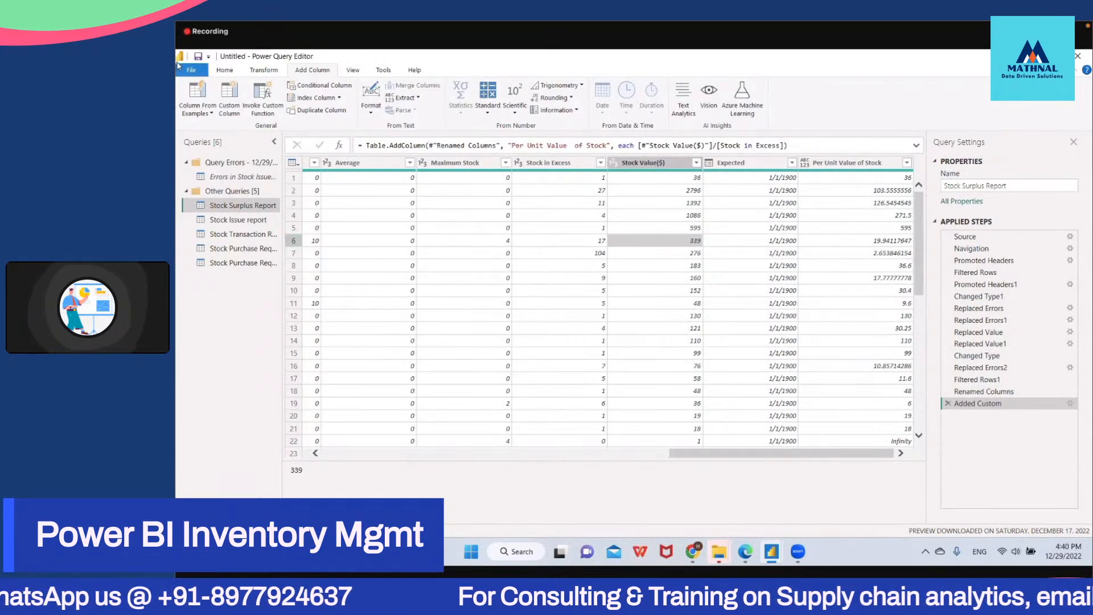
left_click(225, 71)
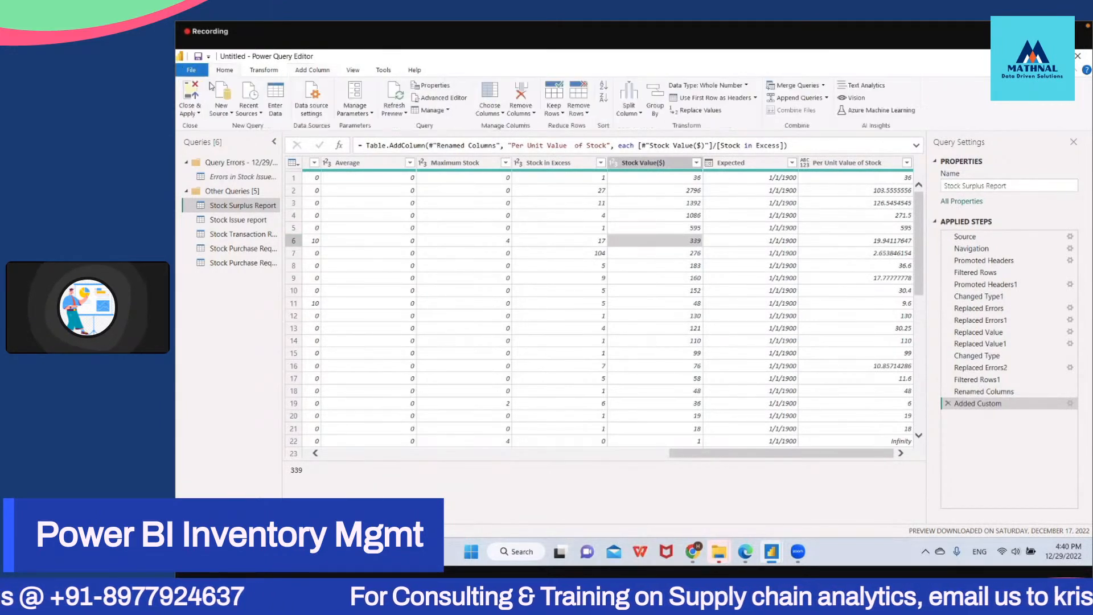
left_click(192, 116)
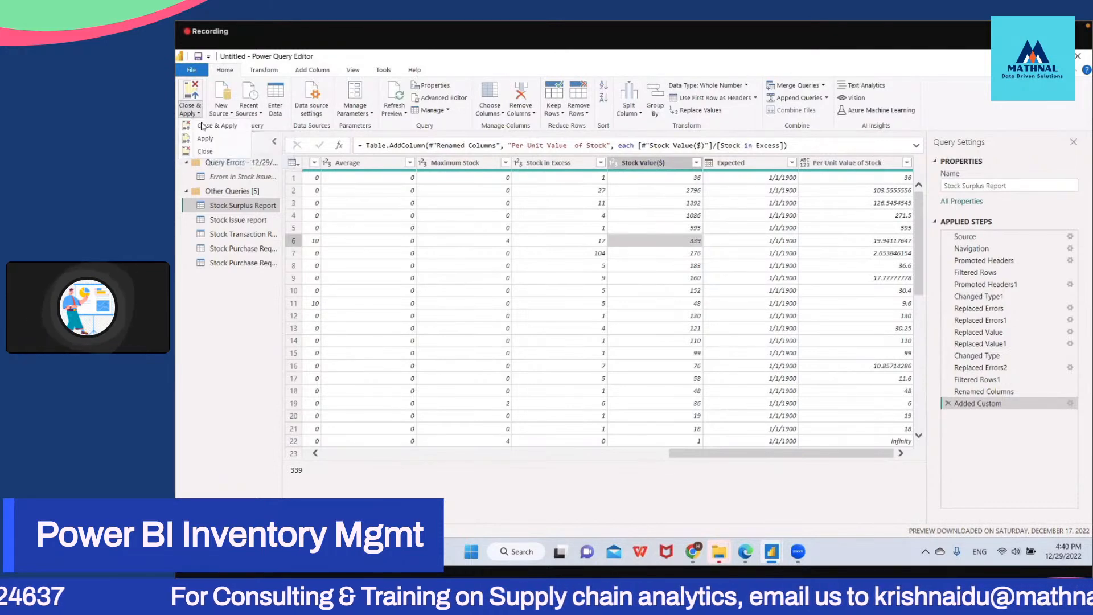
left_click(202, 126)
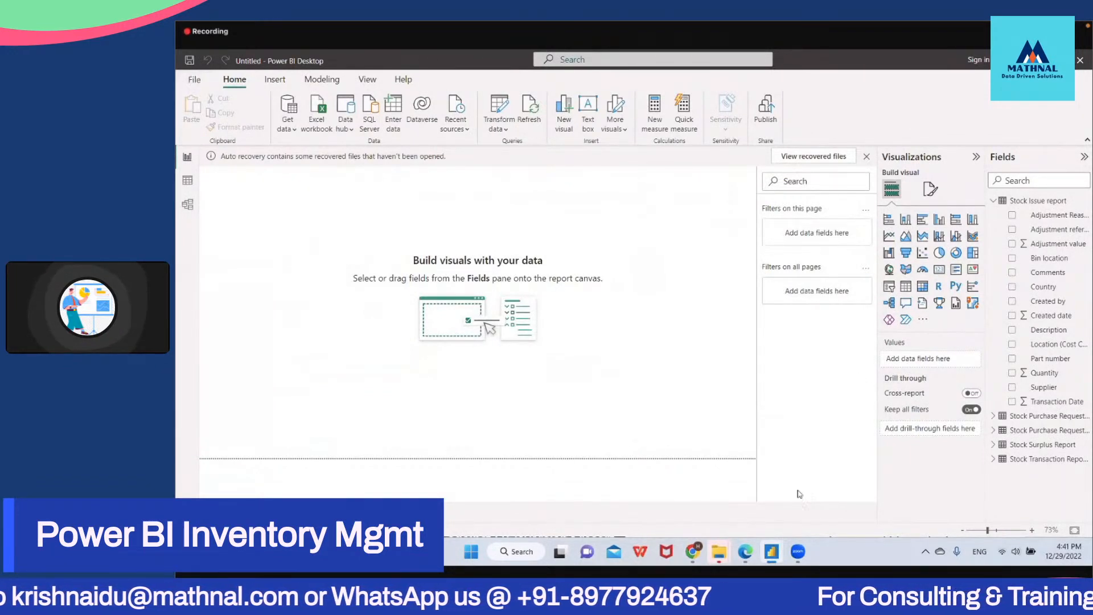
Step: Reopen the queries for transformation, and close and apply them to the report once more
left_click(506, 126)
left_click(513, 147)
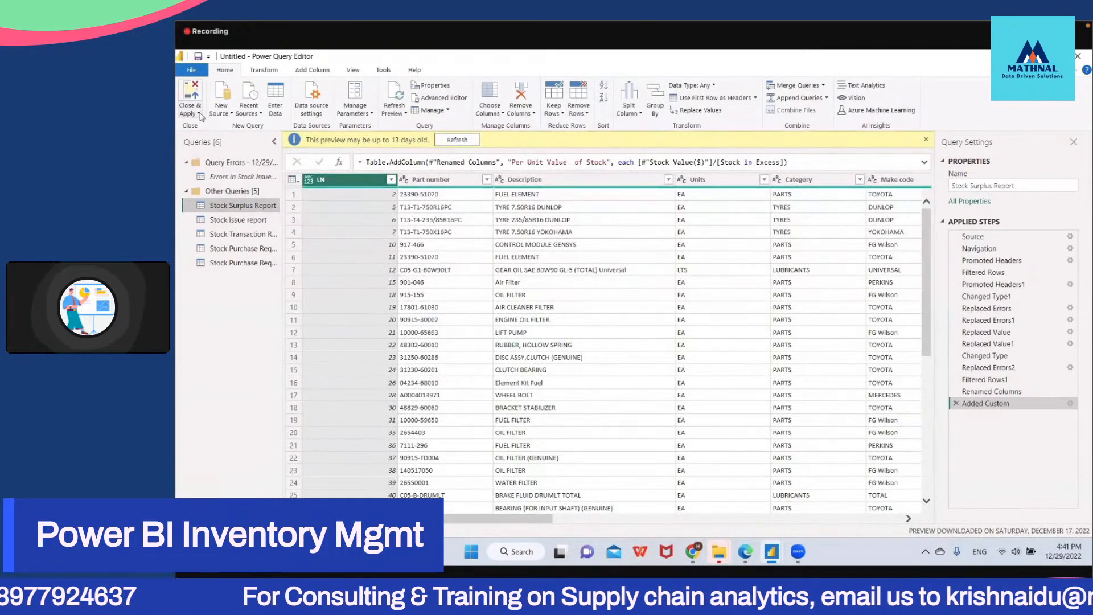
left_click(199, 114)
left_click(208, 128)
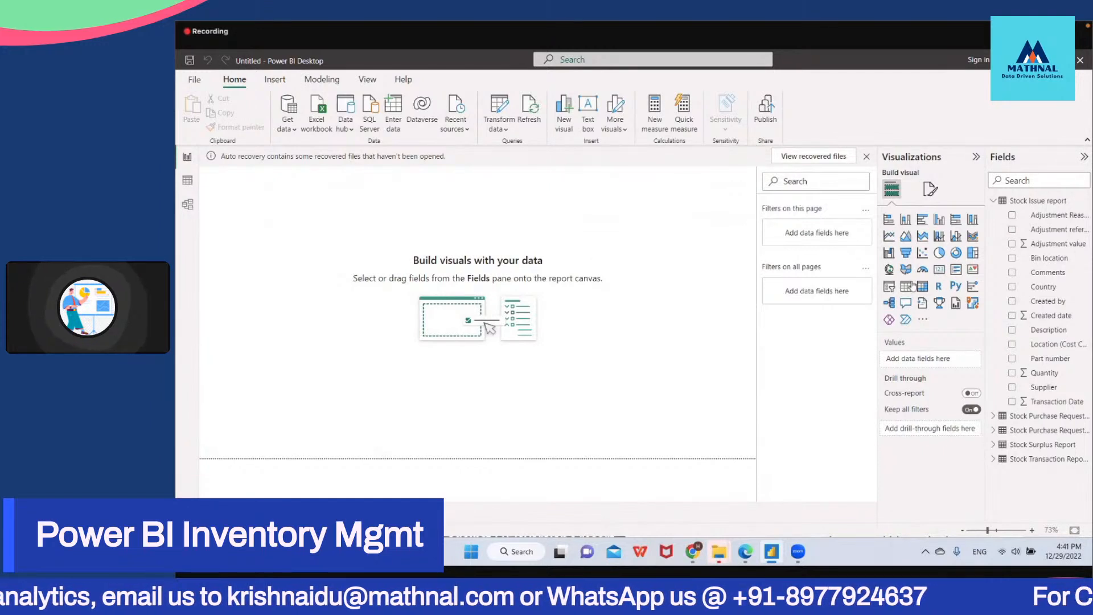
Step: Expand the Stock Surplus Report table's fields and look for the Per Unit Value of Stock field
left_click(993, 444)
scroll(1030, 450, "down", 2)
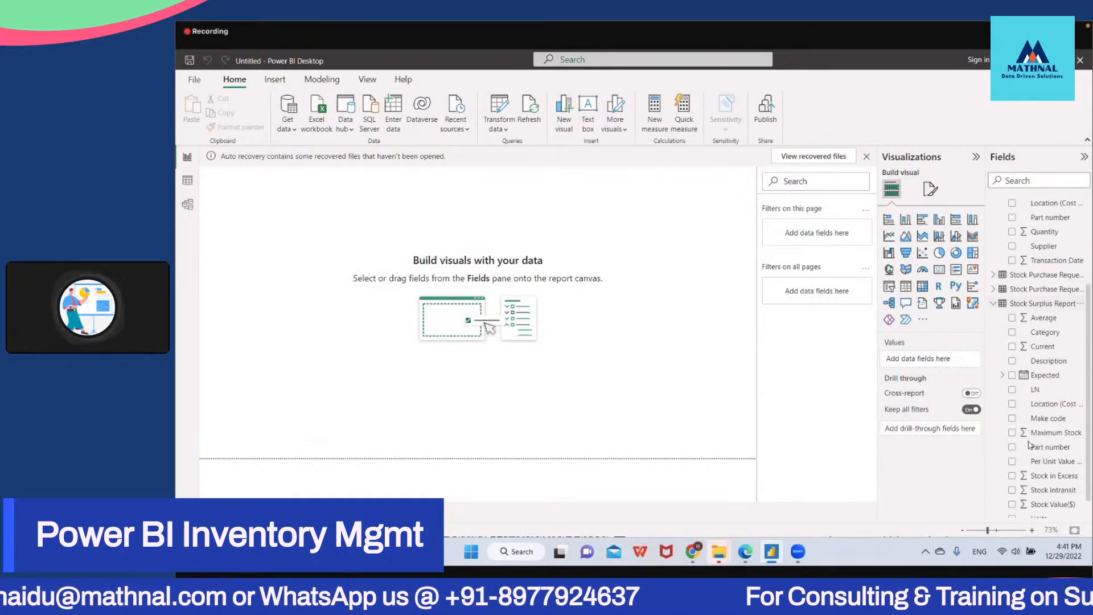
scroll(1030, 455, "down", 2)
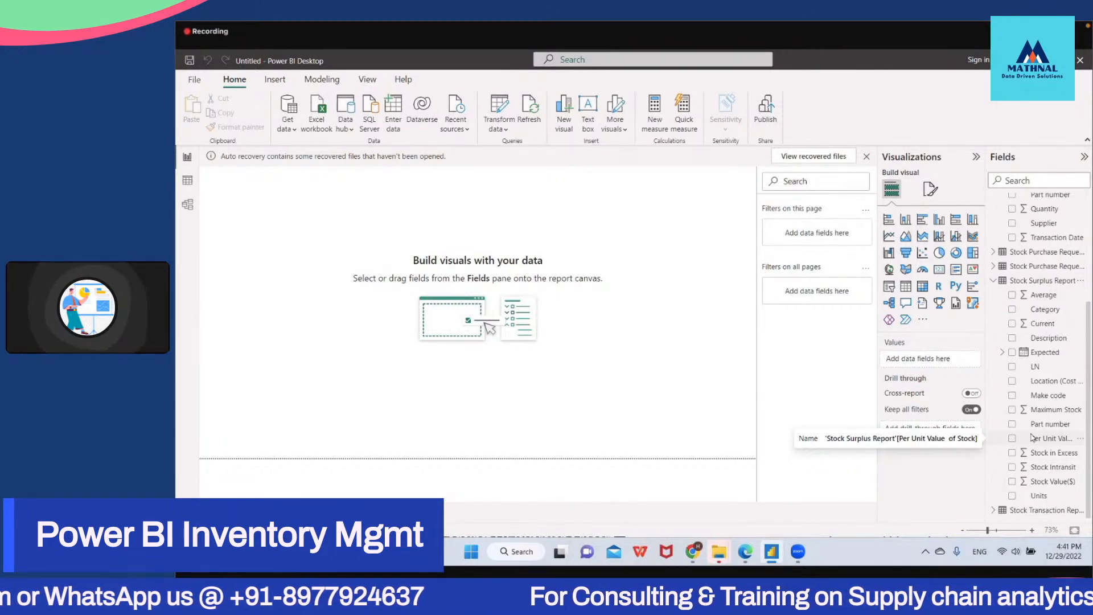
left_click(927, 290)
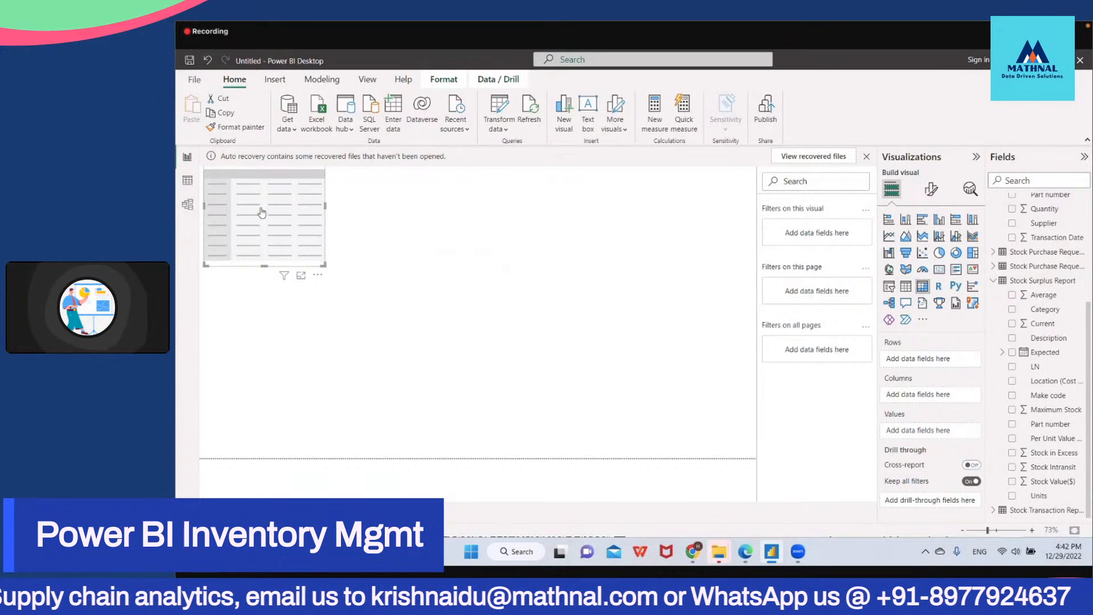
left_click_drag(266, 203, 271, 237)
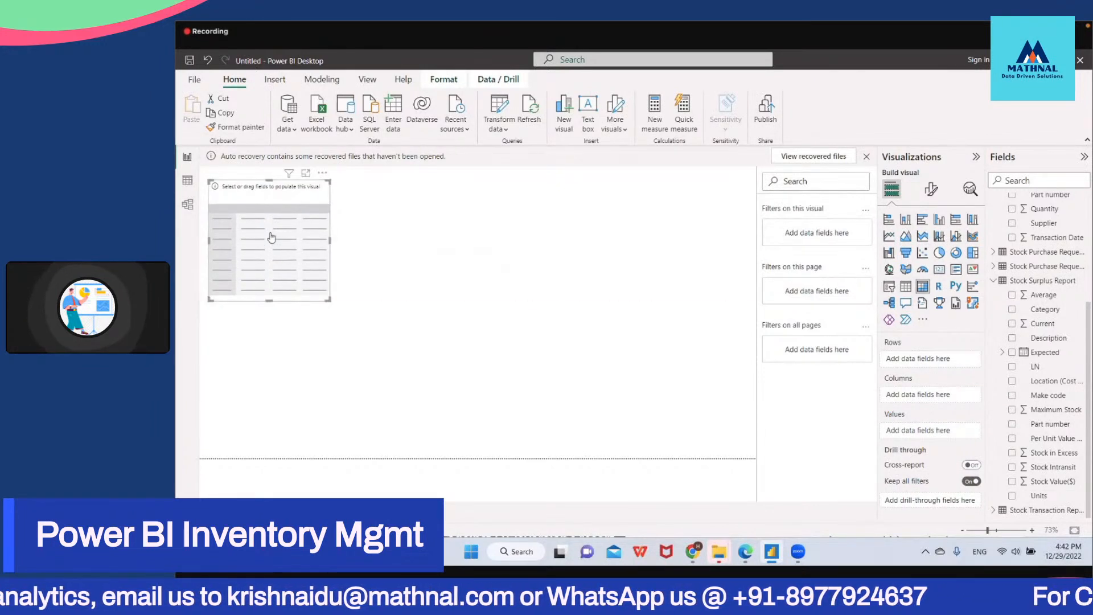
key("Delete")
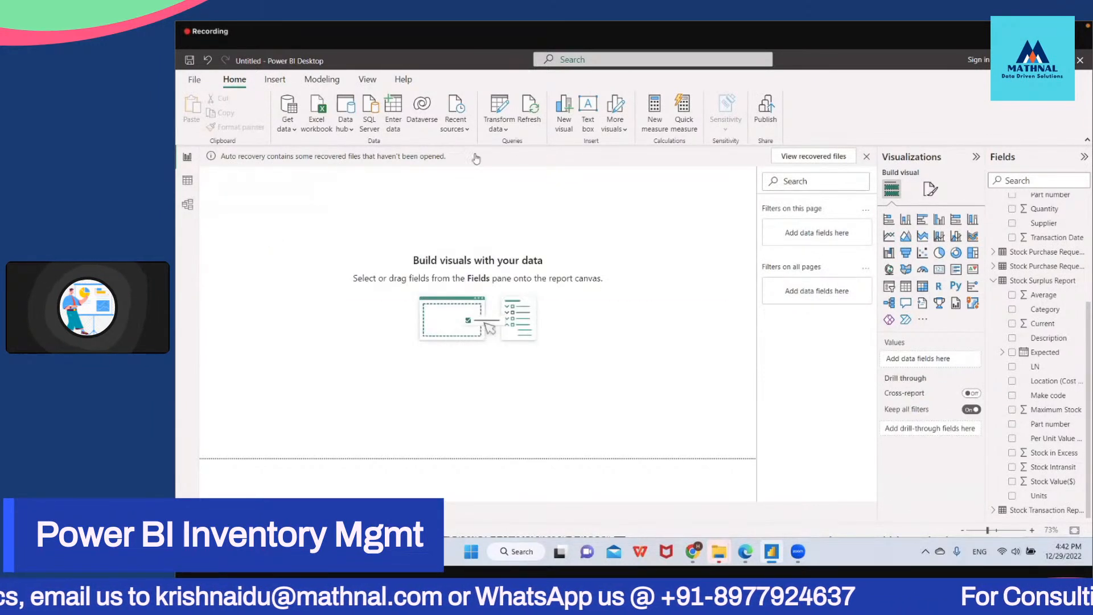
Step: Create a new measure and replace its default name in the formula with avg_excess_stock, keeping the equals sign
left_click(655, 102)
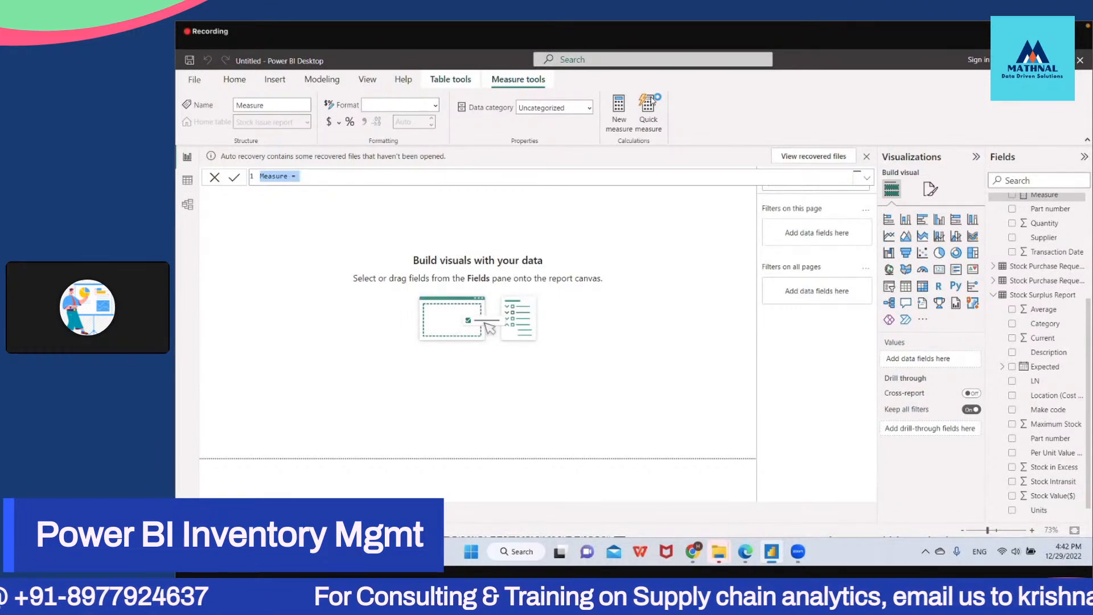
left_click(402, 169)
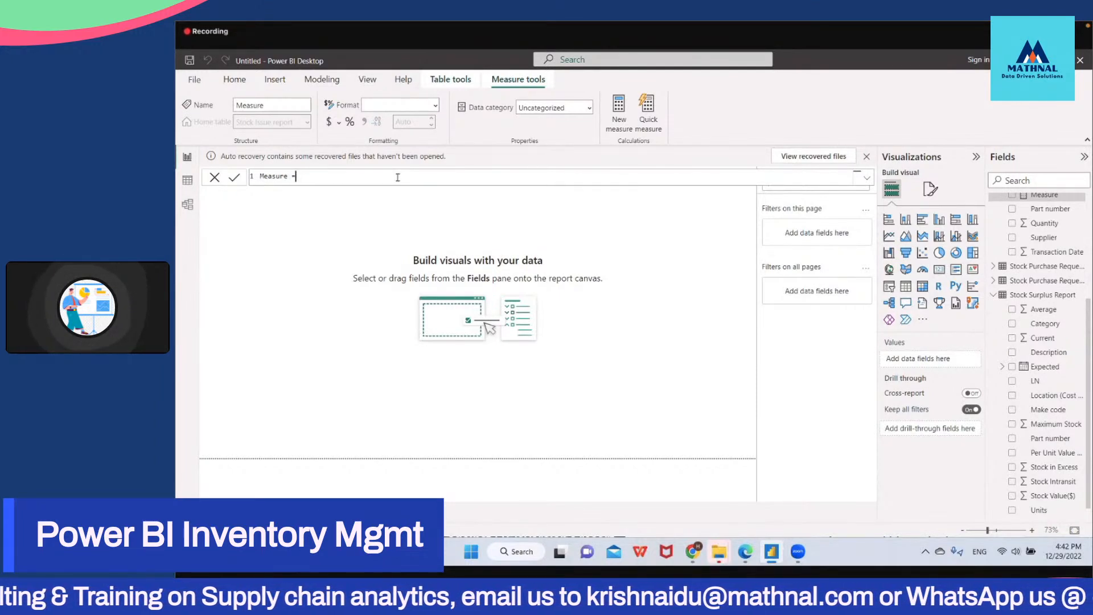
key("Left")
key("Left")
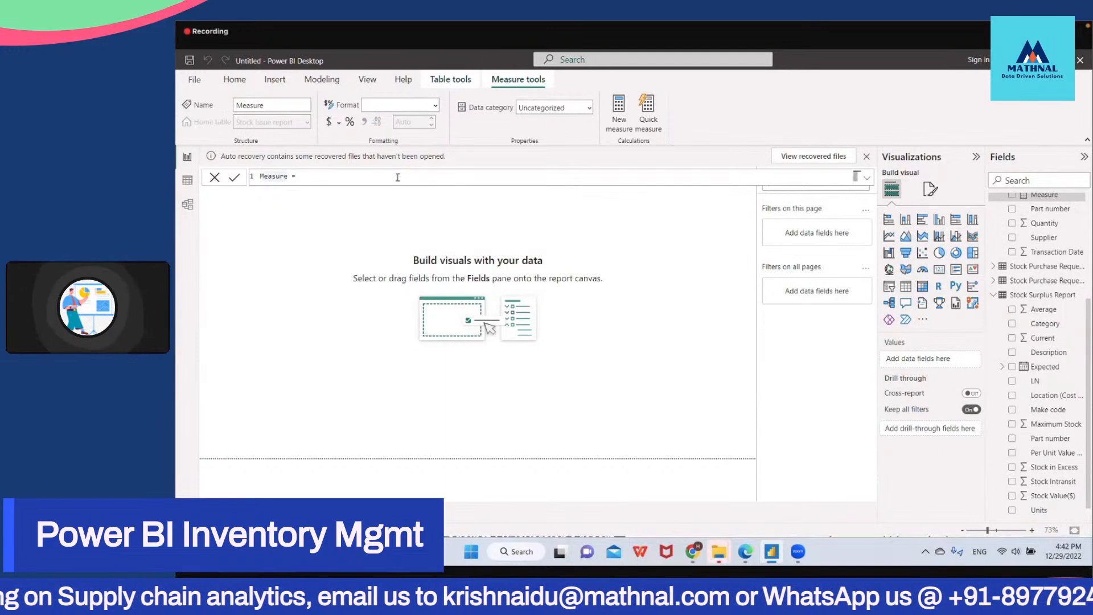
key("BackSpace")
key("BackSpace")
key("BackSpace")
key("BackSpace")
key("BackSpace")
key("BackSpace")
key("BackSpace")
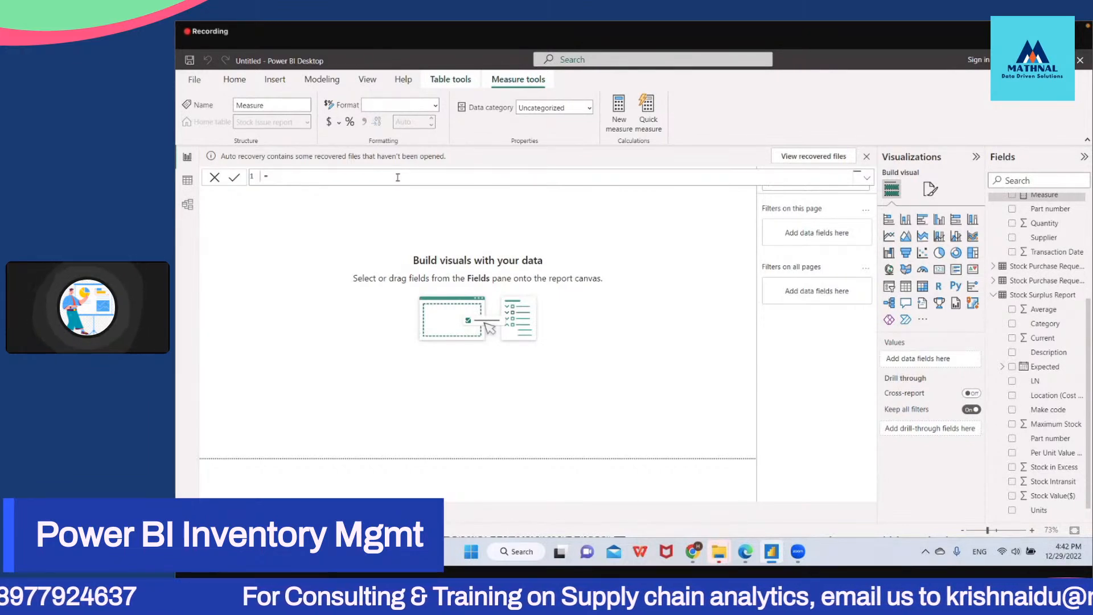
type("c")
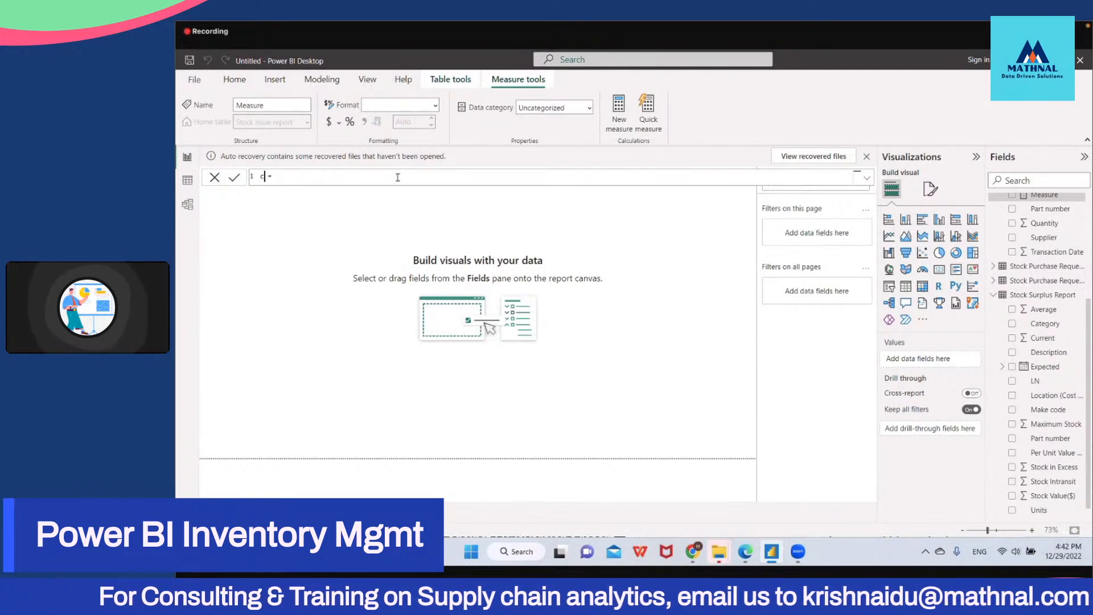
key("BackSpace")
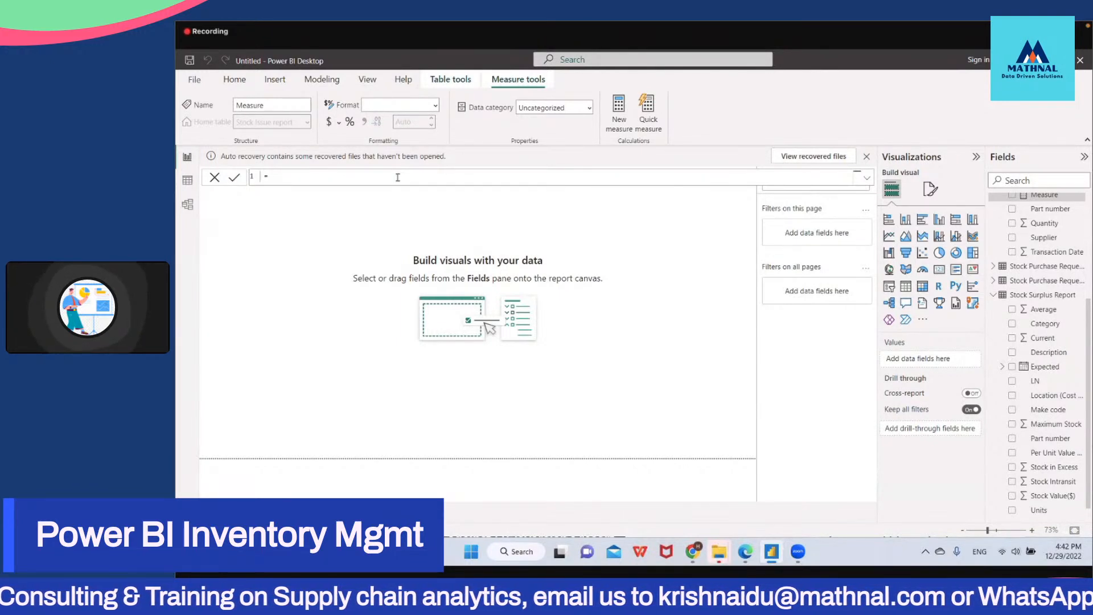
type("avg_excess ")
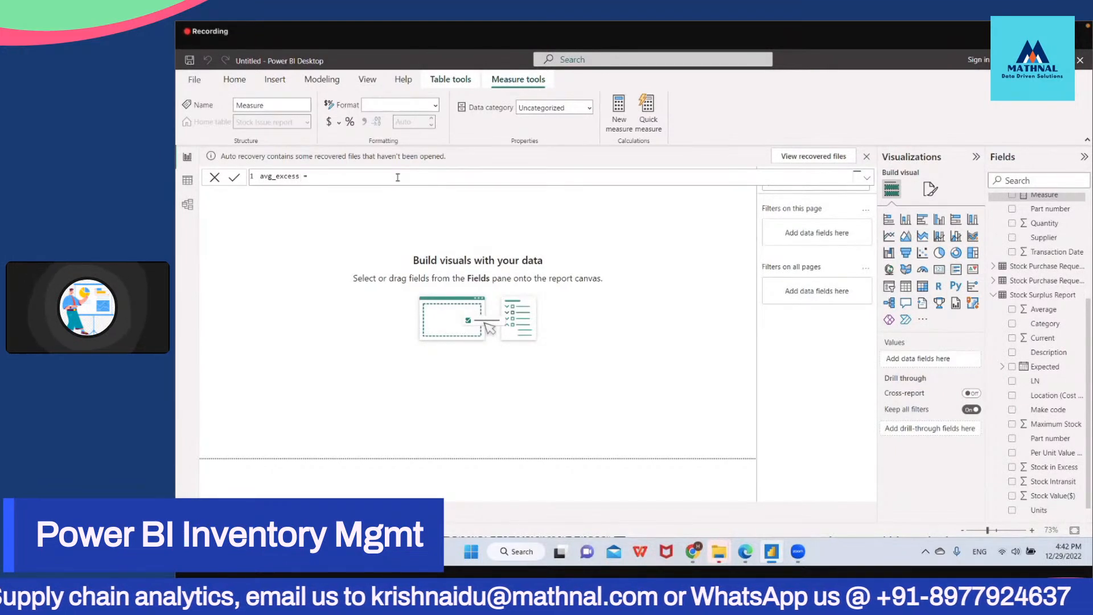
type("_stock =")
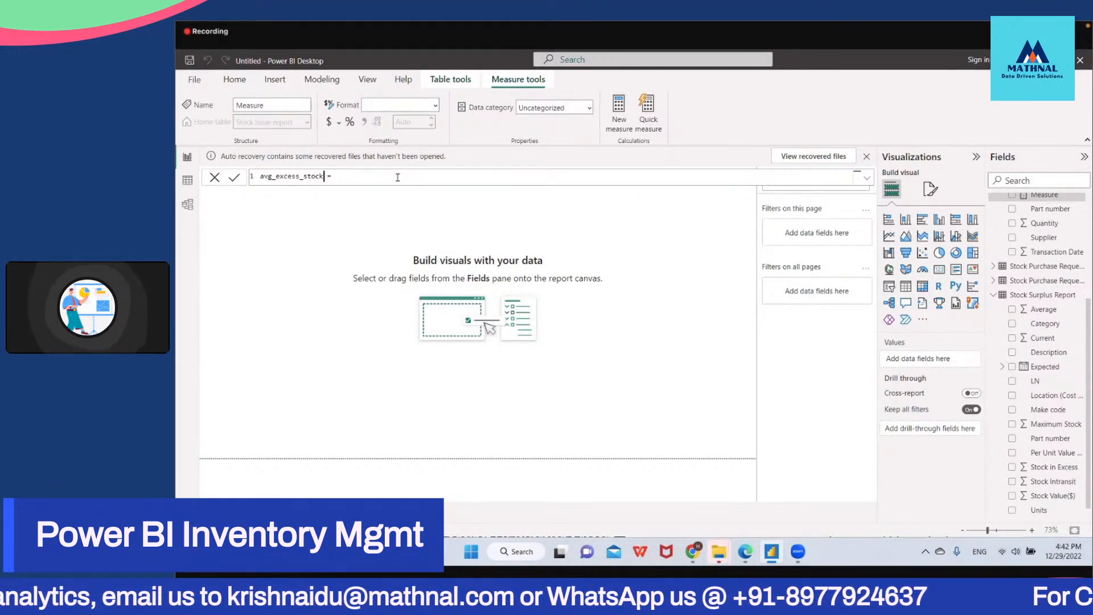
key("BackSpace")
key("BackSpace")
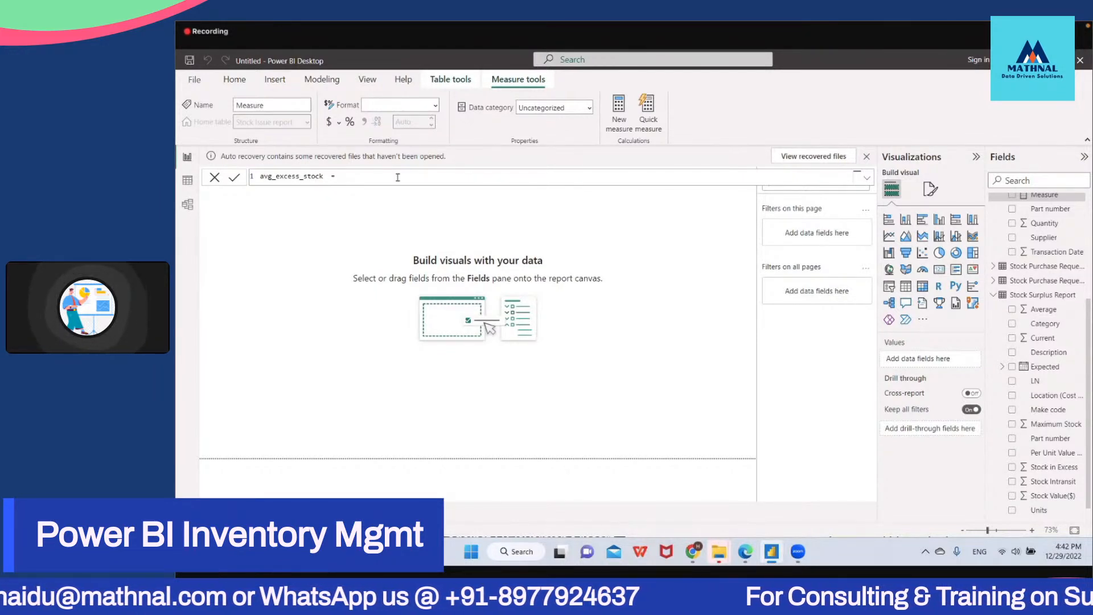
key("BackSpace")
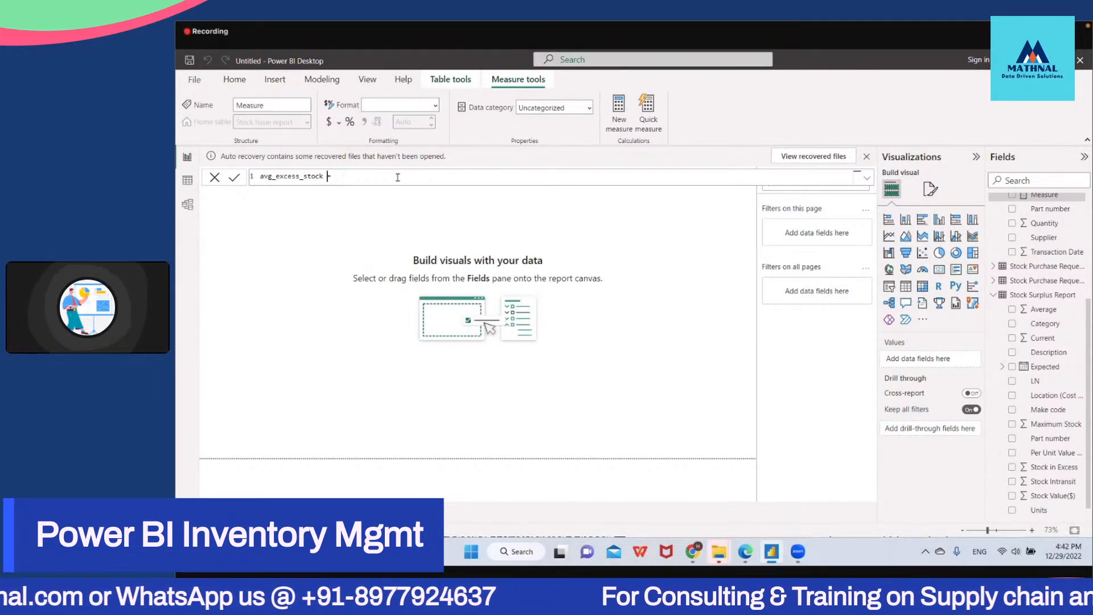
key("BackSpace")
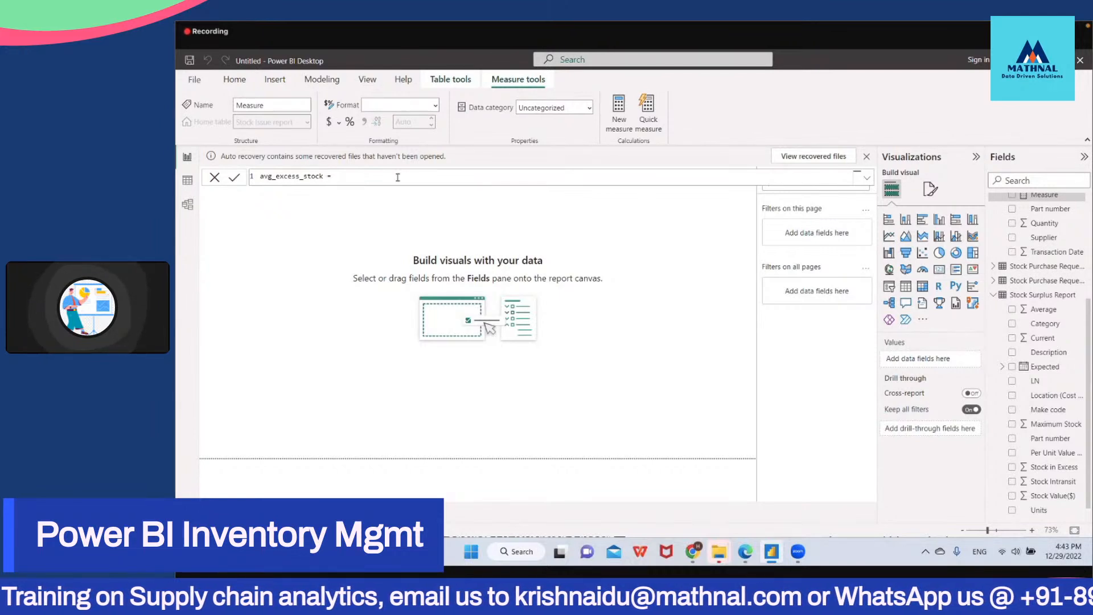
type("=")
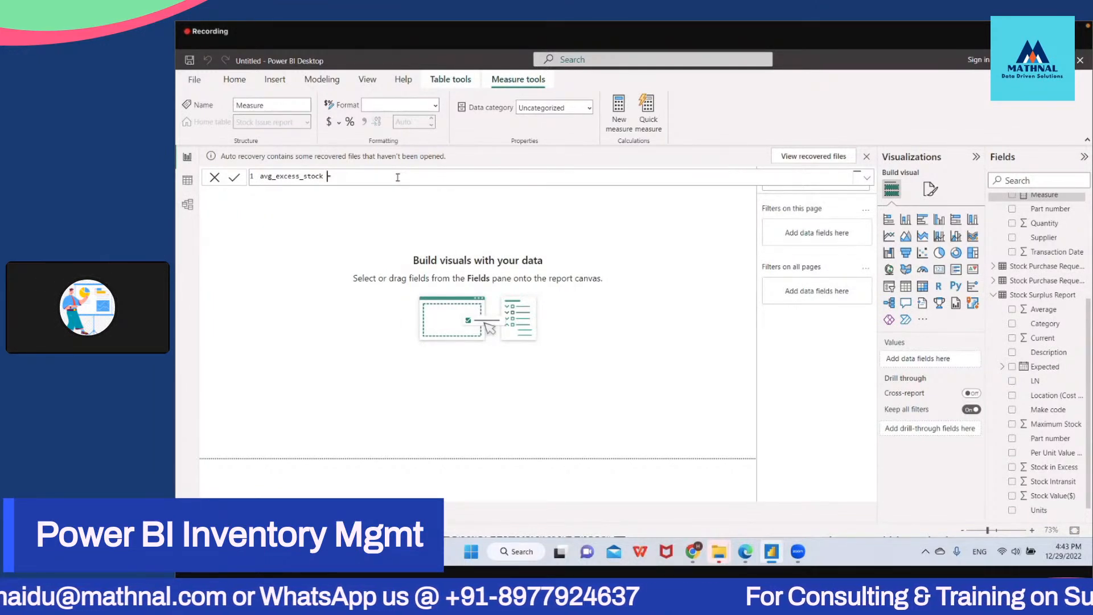
type("=")
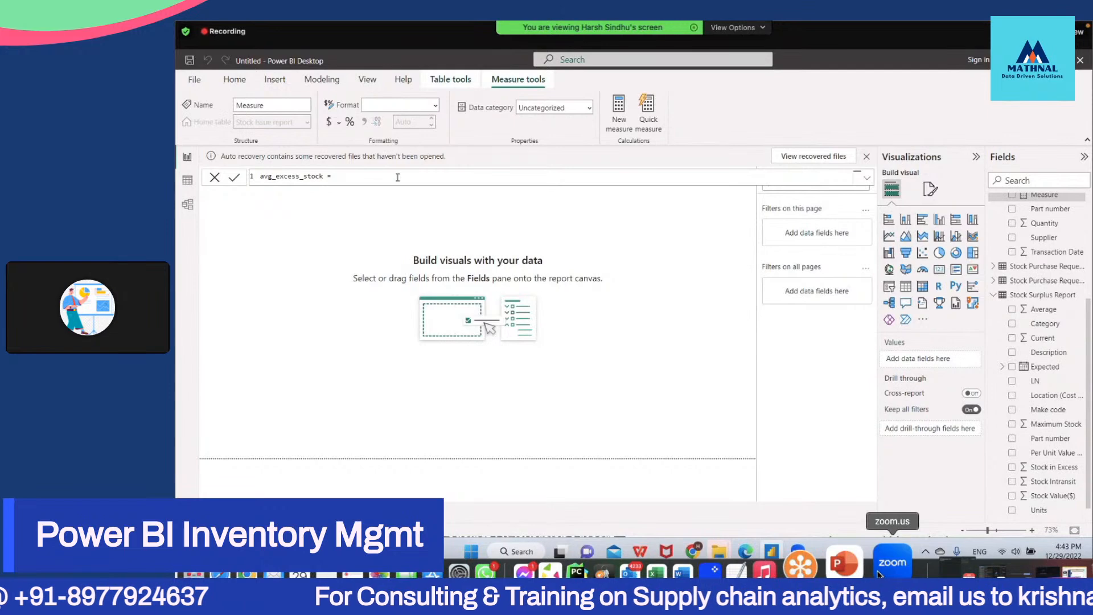
left_click(888, 571)
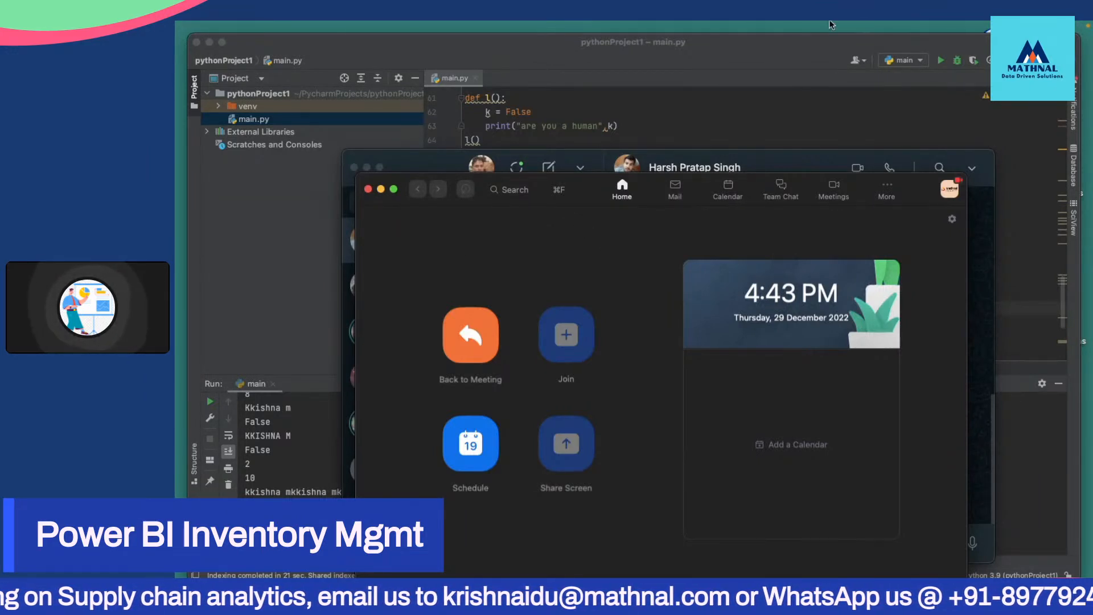
left_click(801, 132)
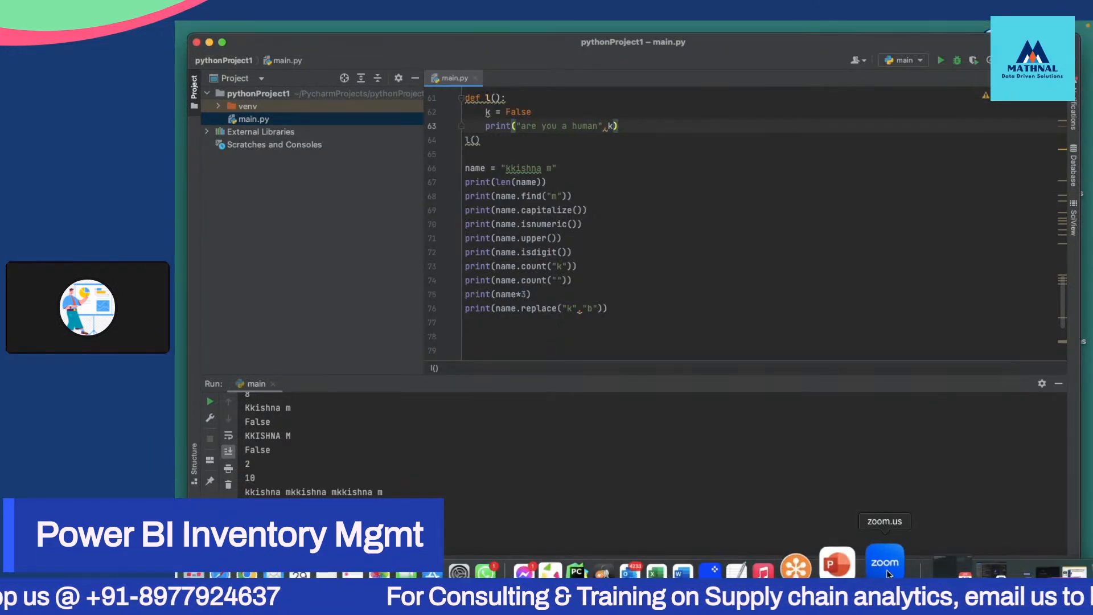
left_click(888, 570)
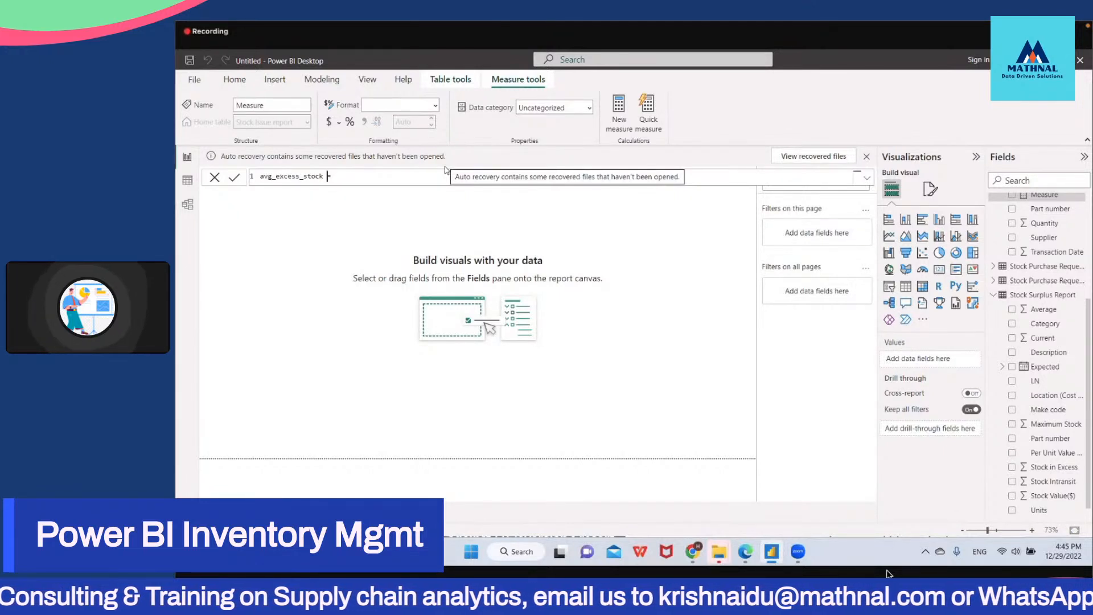
Step: Start the avg_excess_stock measure's expression after the equals sign
key("BackSpace")
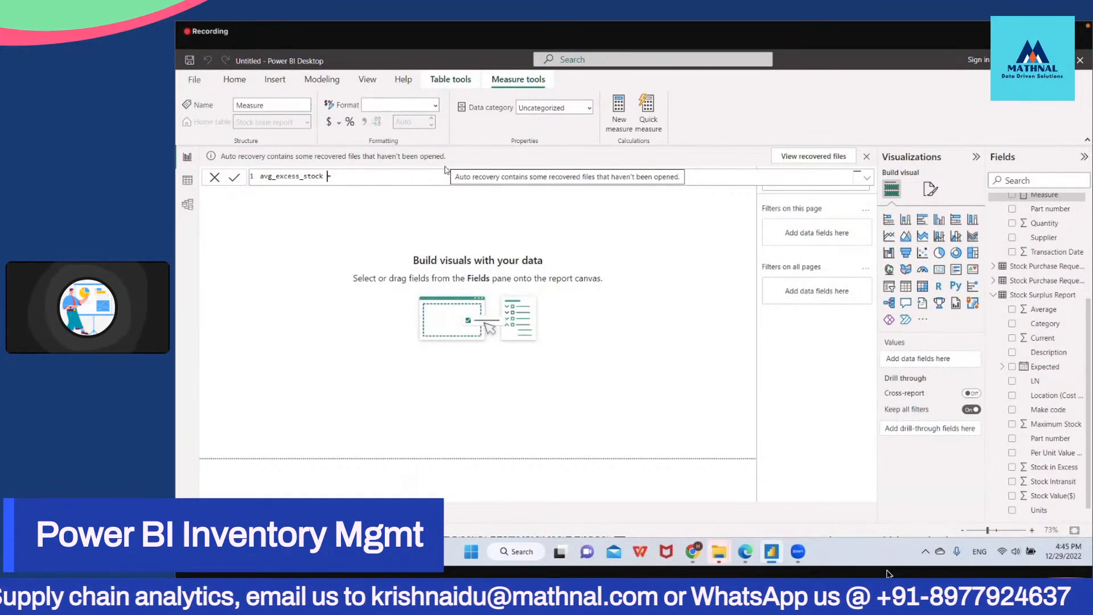
key("BackSpace")
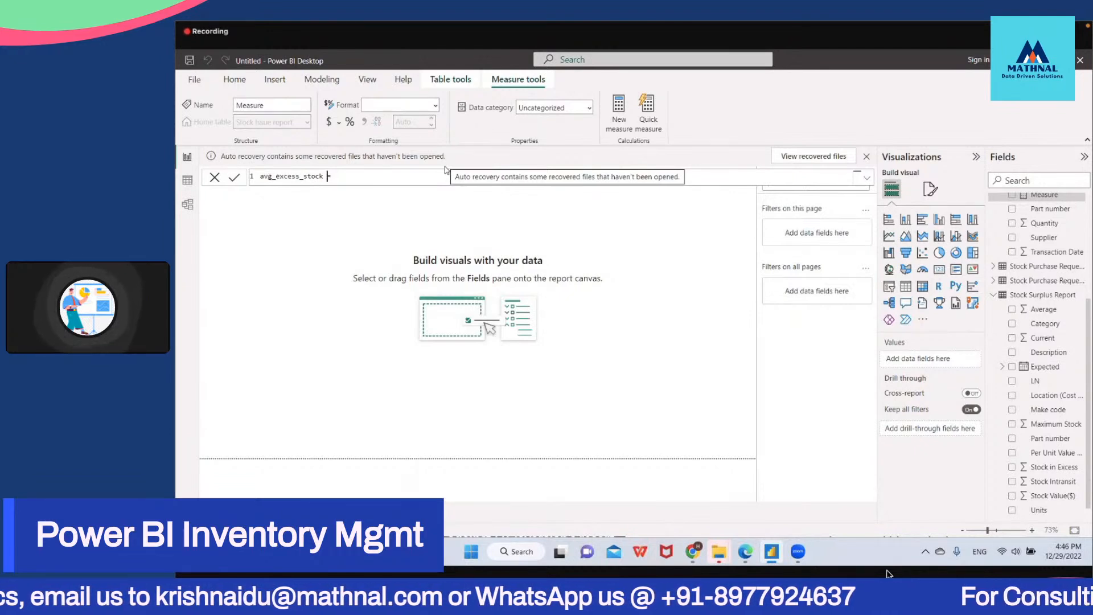
type("=")
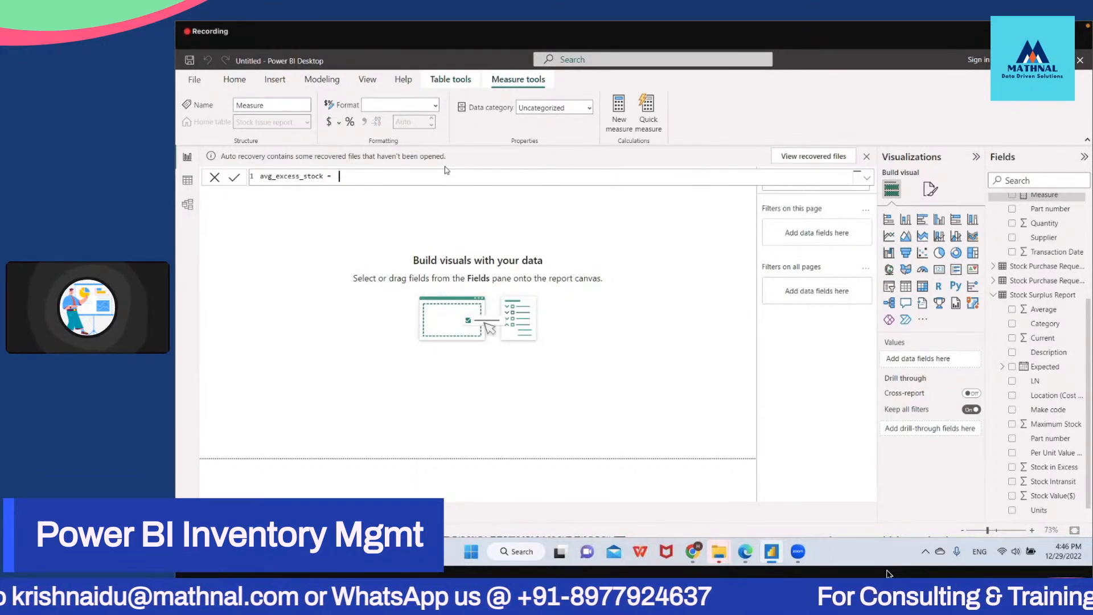